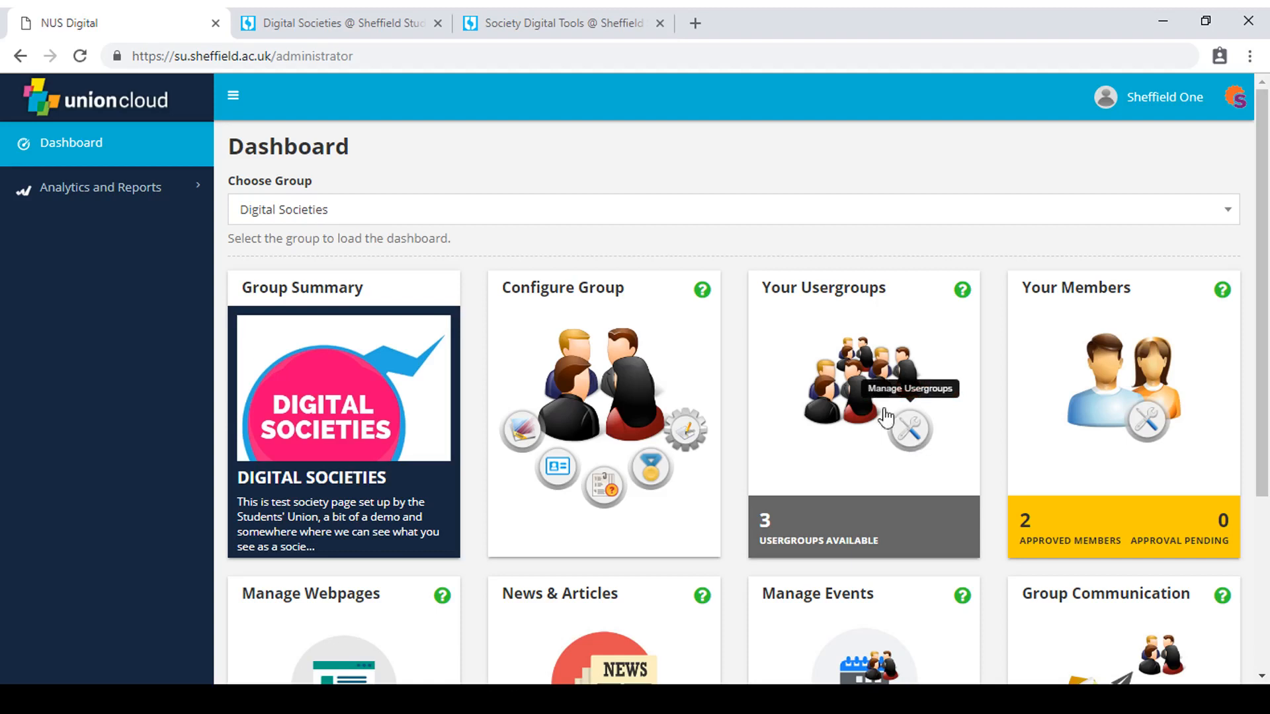
Open the Digital Societies user groups and show the member count for Current Members.
{"action": "left_click", "coordinate": [908, 433]}
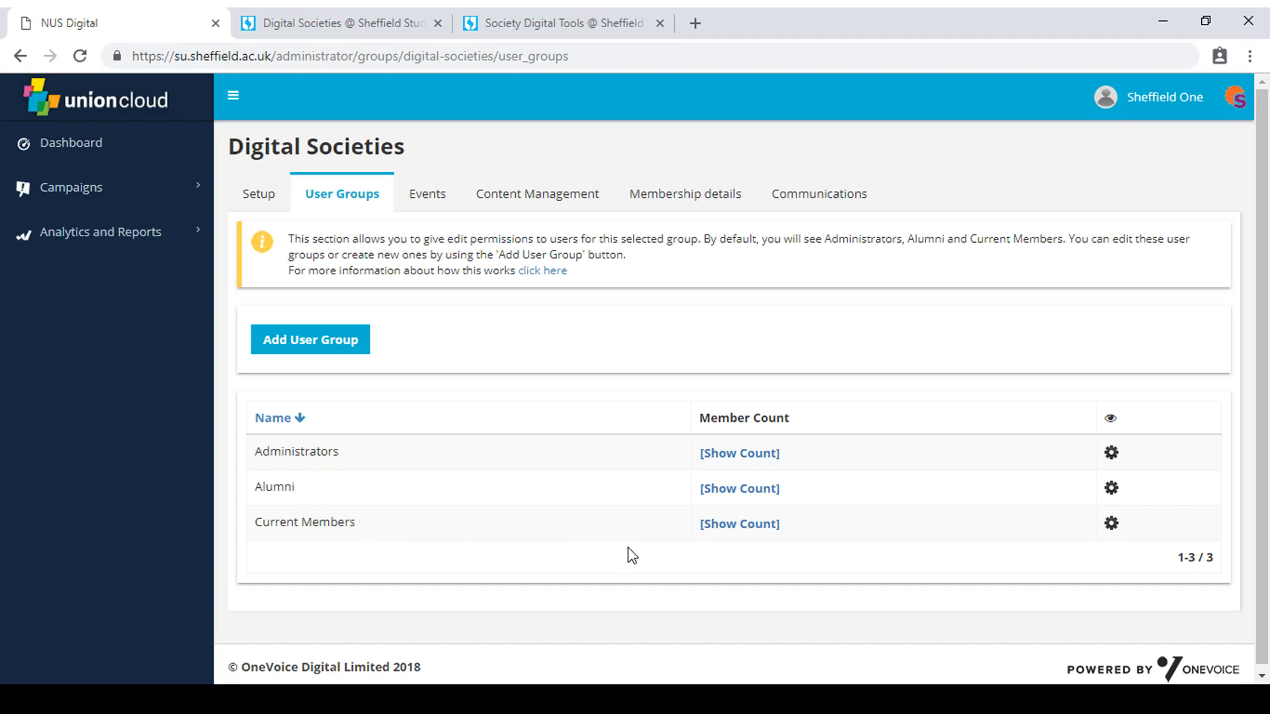
{"action": "left_click", "coordinate": [718, 527]}
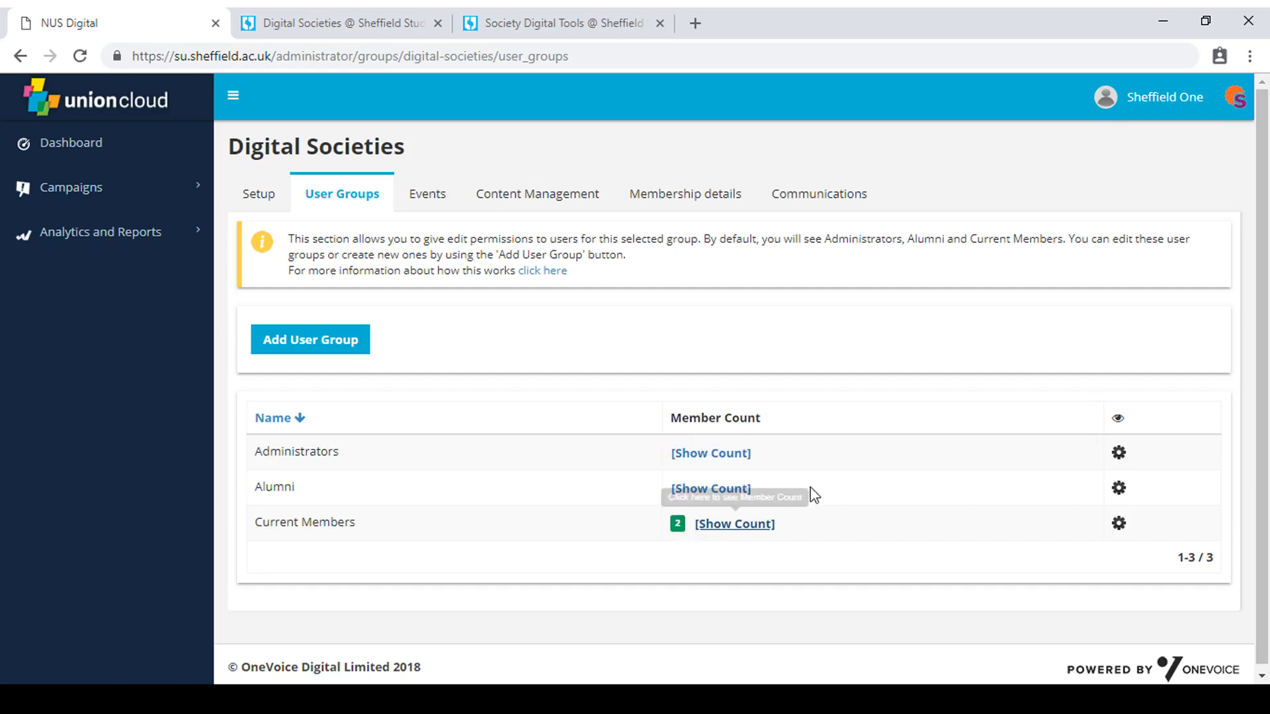
Create a new campaign in the Digital Societies communications and name it "Test 01".
{"action": "left_click", "coordinate": [820, 210]}
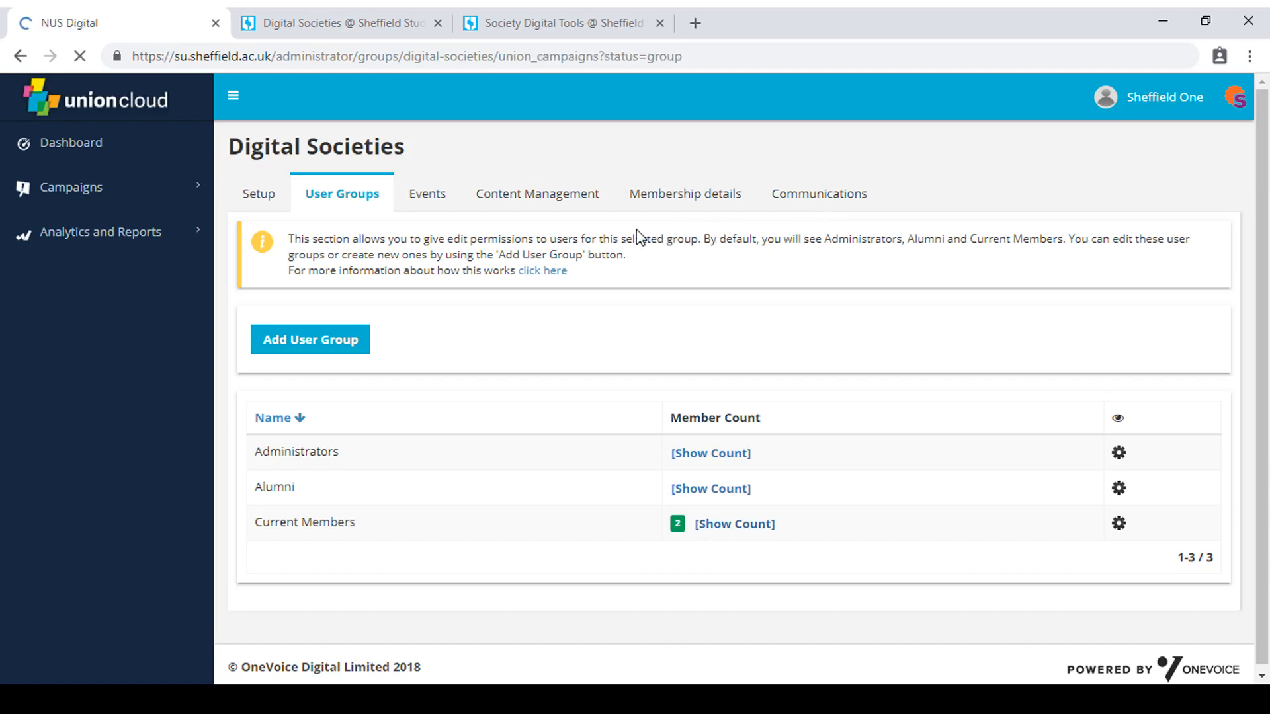
{"action": "left_click", "coordinate": [338, 349]}
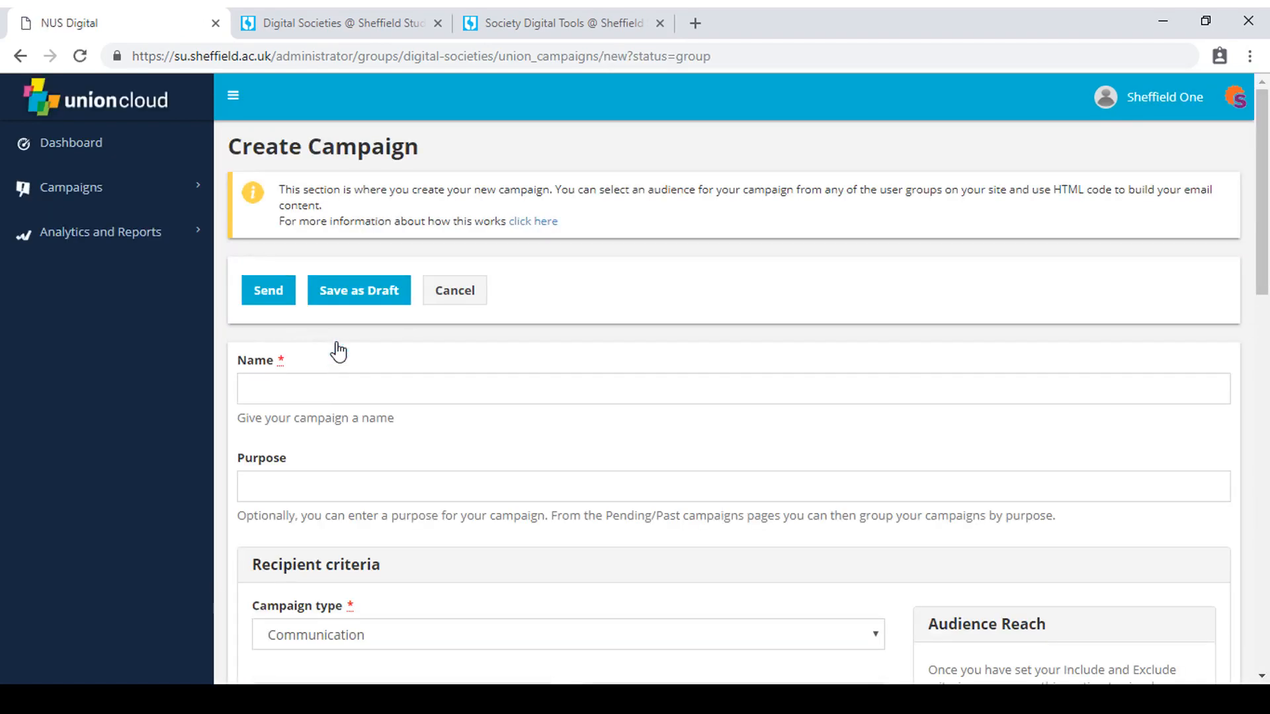
{"action": "left_click", "coordinate": [340, 388]}
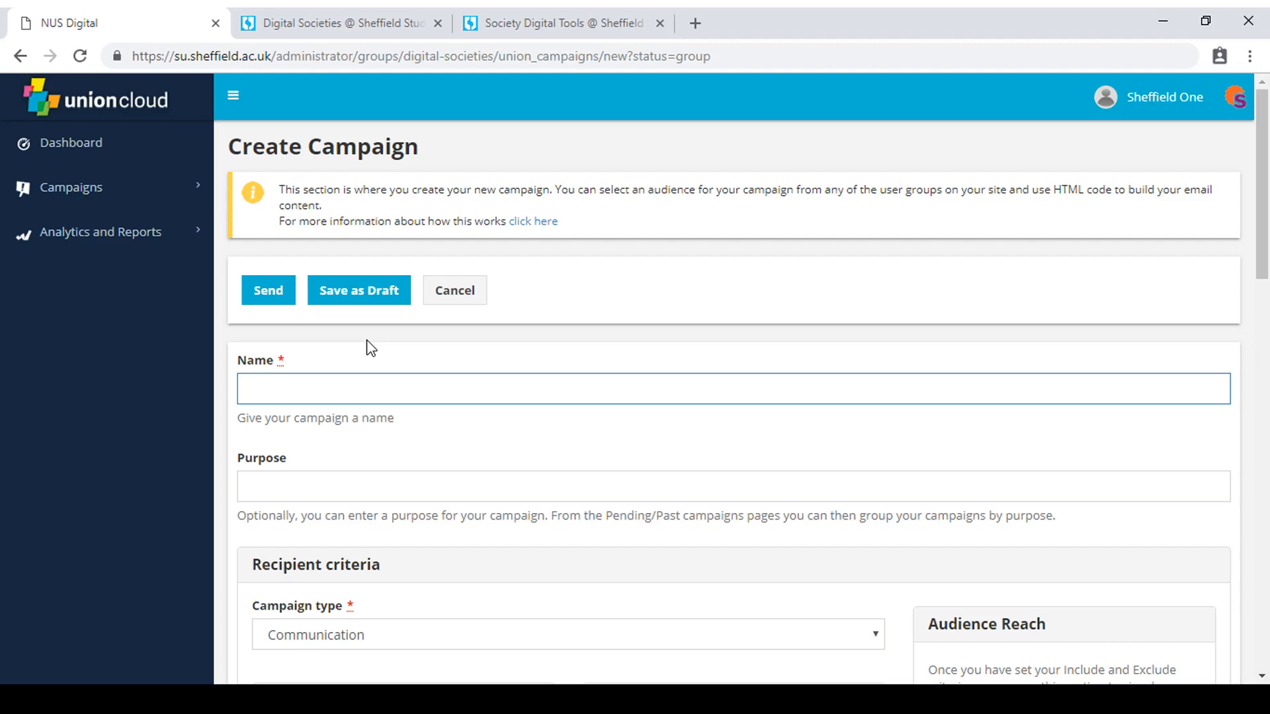
{"action": "type", "text": "Test 01"}
{"action": "scroll", "coordinate": [401, 374], "scroll_direction": "down", "scroll_amount": 1}
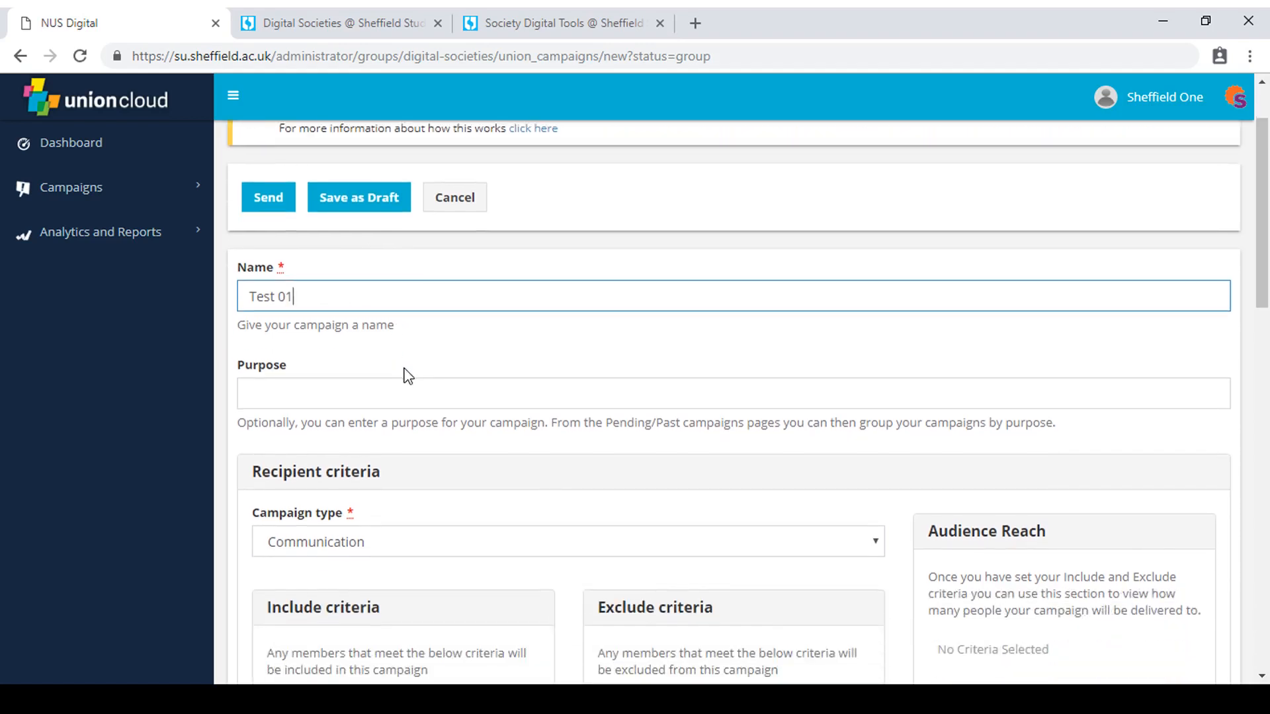
{"action": "left_click", "coordinate": [400, 383]}
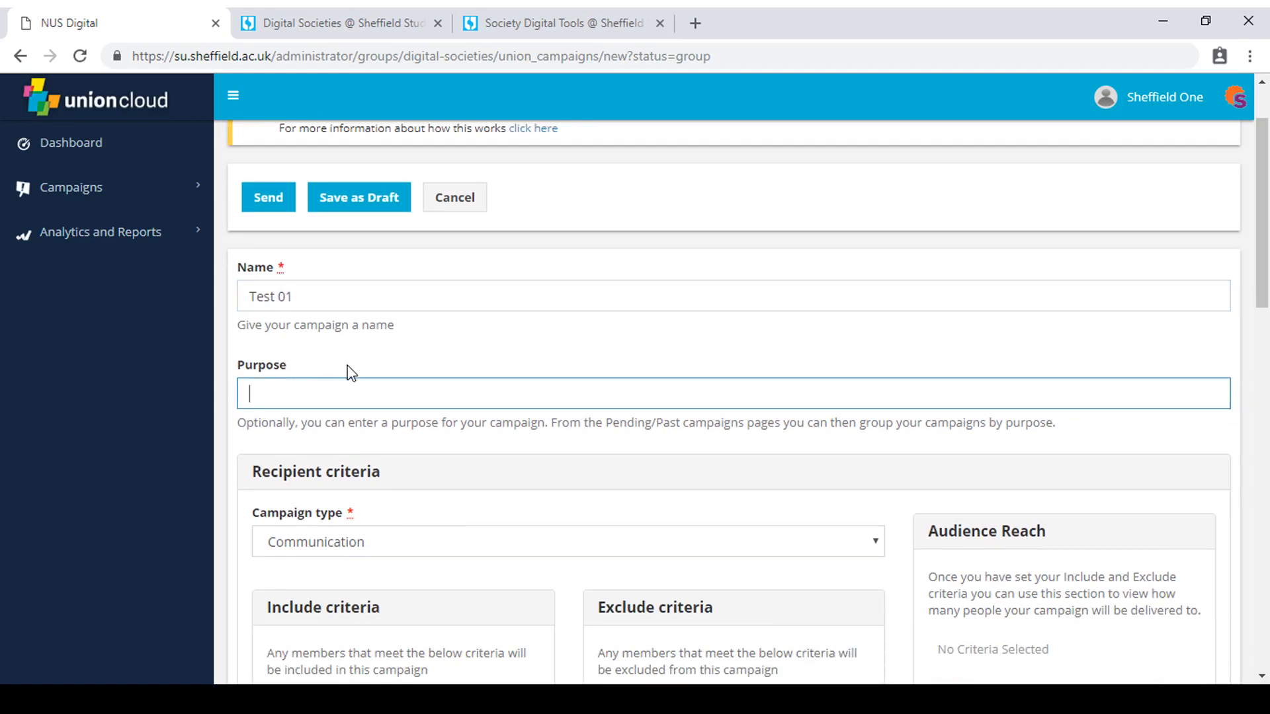
Include recipients by user group membership, adding the Current Members and Administrators groups of Digital Societies.
{"action": "scroll", "coordinate": [350, 372], "scroll_direction": "down", "scroll_amount": 2}
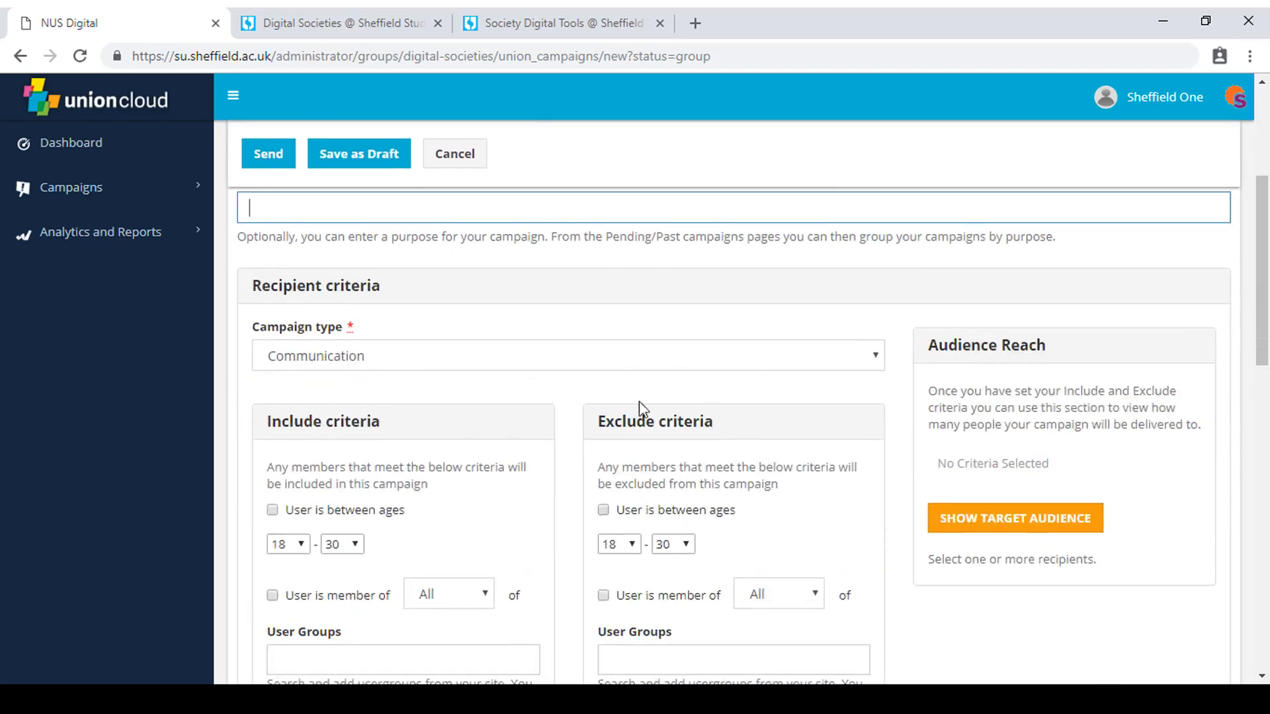
{"action": "scroll", "coordinate": [396, 427], "scroll_direction": "down", "scroll_amount": 1}
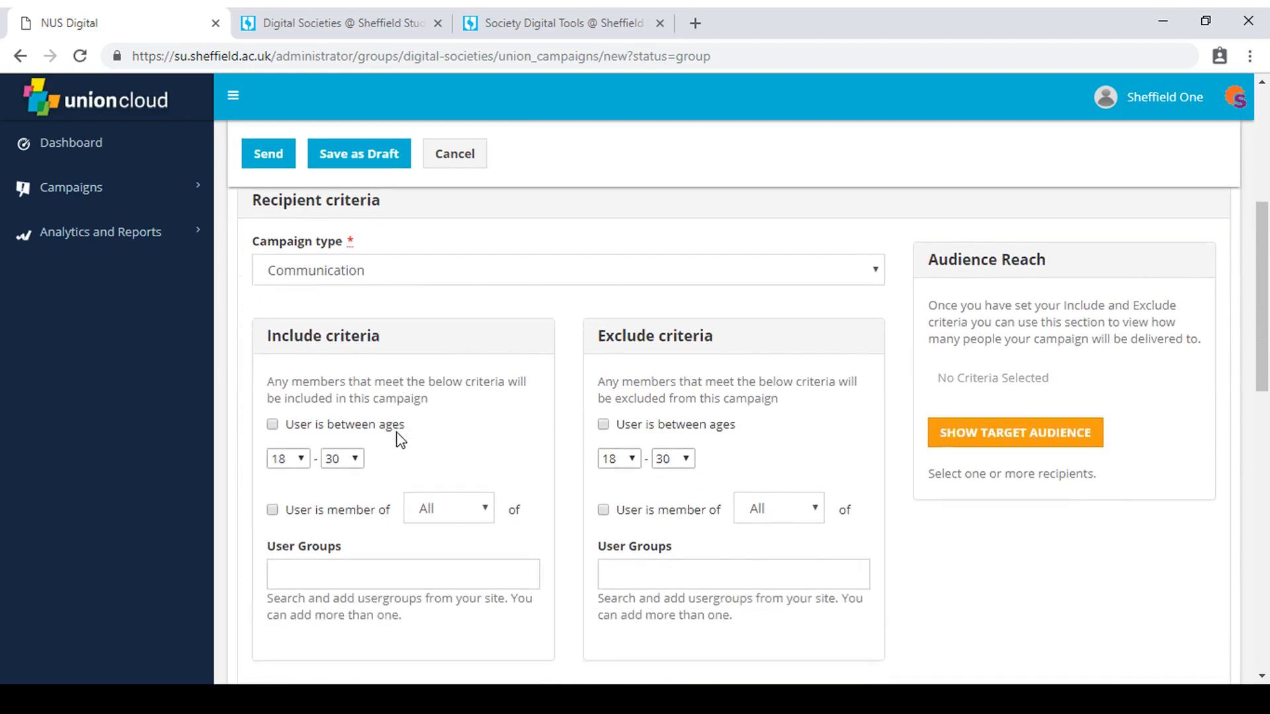
{"action": "scroll", "coordinate": [379, 442], "scroll_direction": "down", "scroll_amount": 1}
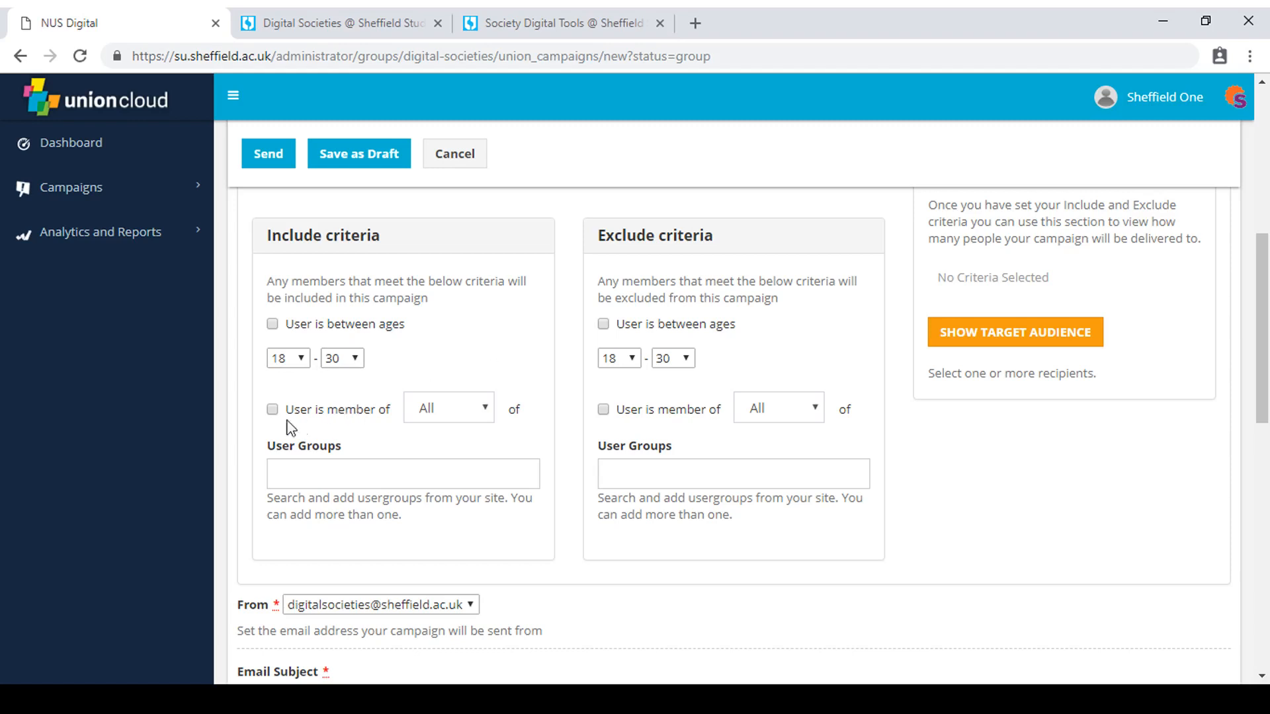
{"action": "left_click", "coordinate": [326, 475]}
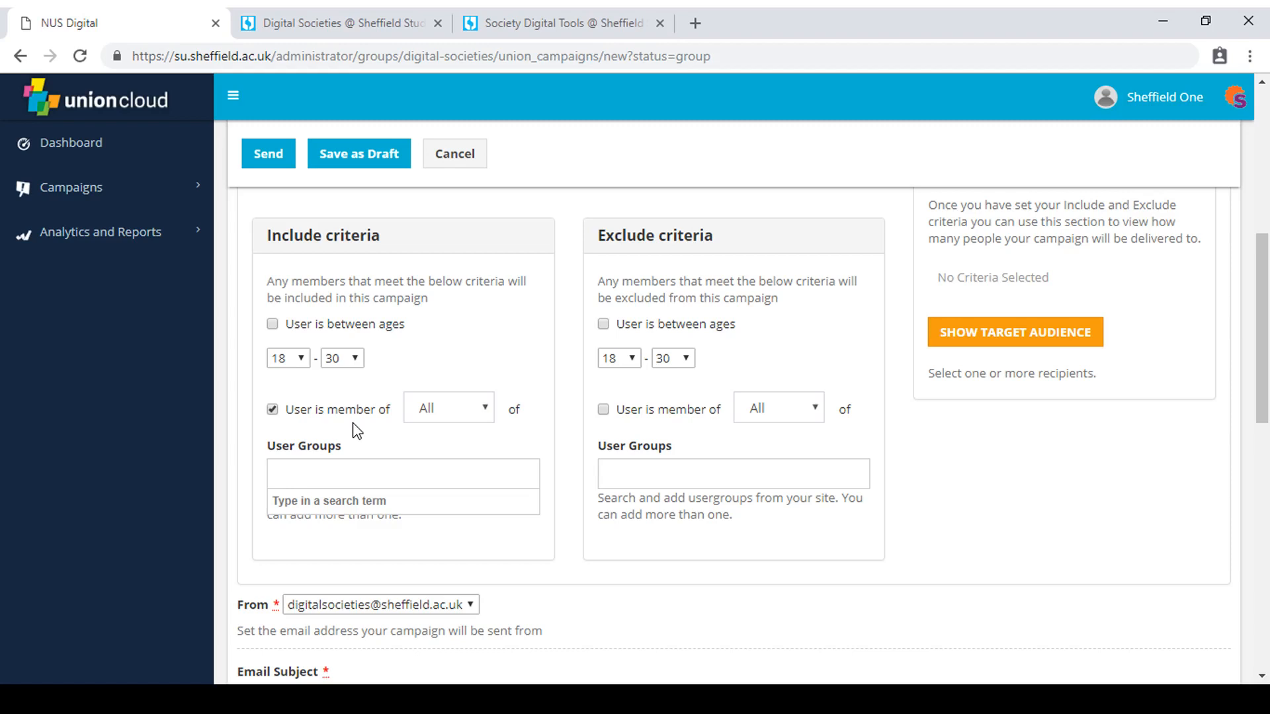
{"action": "type", "text": "cur"}
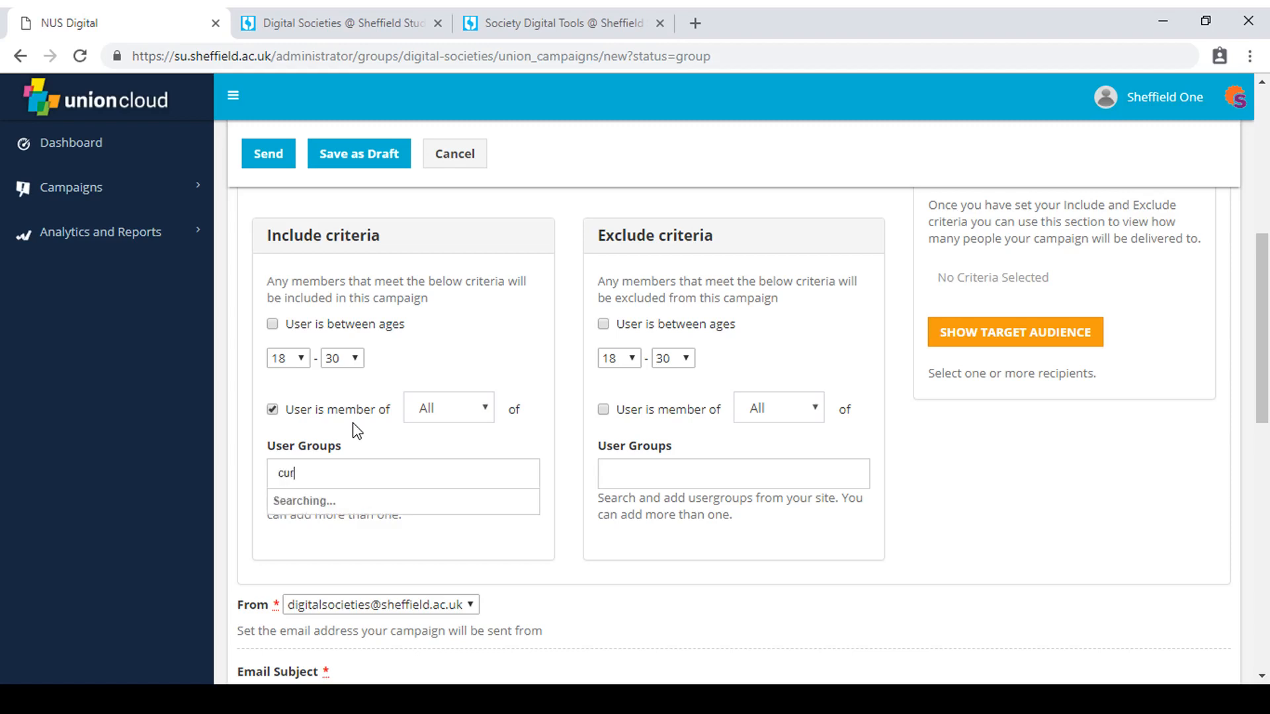
{"action": "type", "text": "rent meme"}
{"action": "type", "text": "bers"}
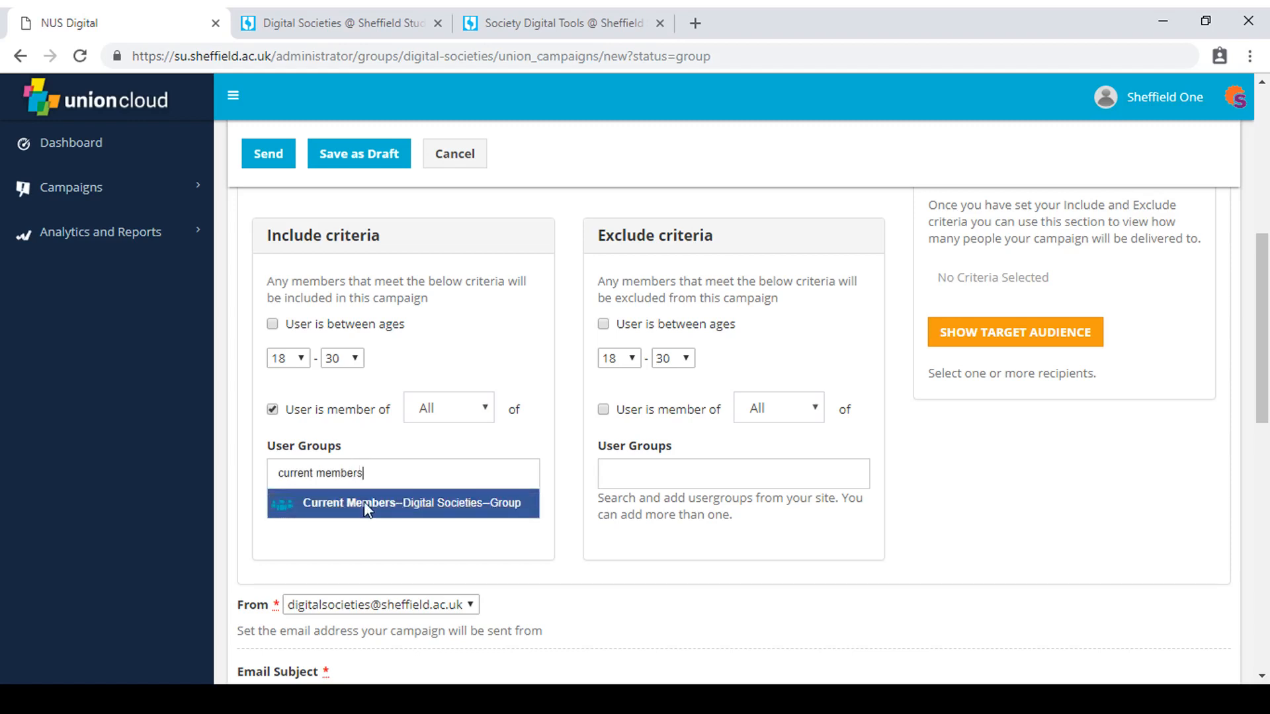
{"action": "left_click", "coordinate": [364, 502]}
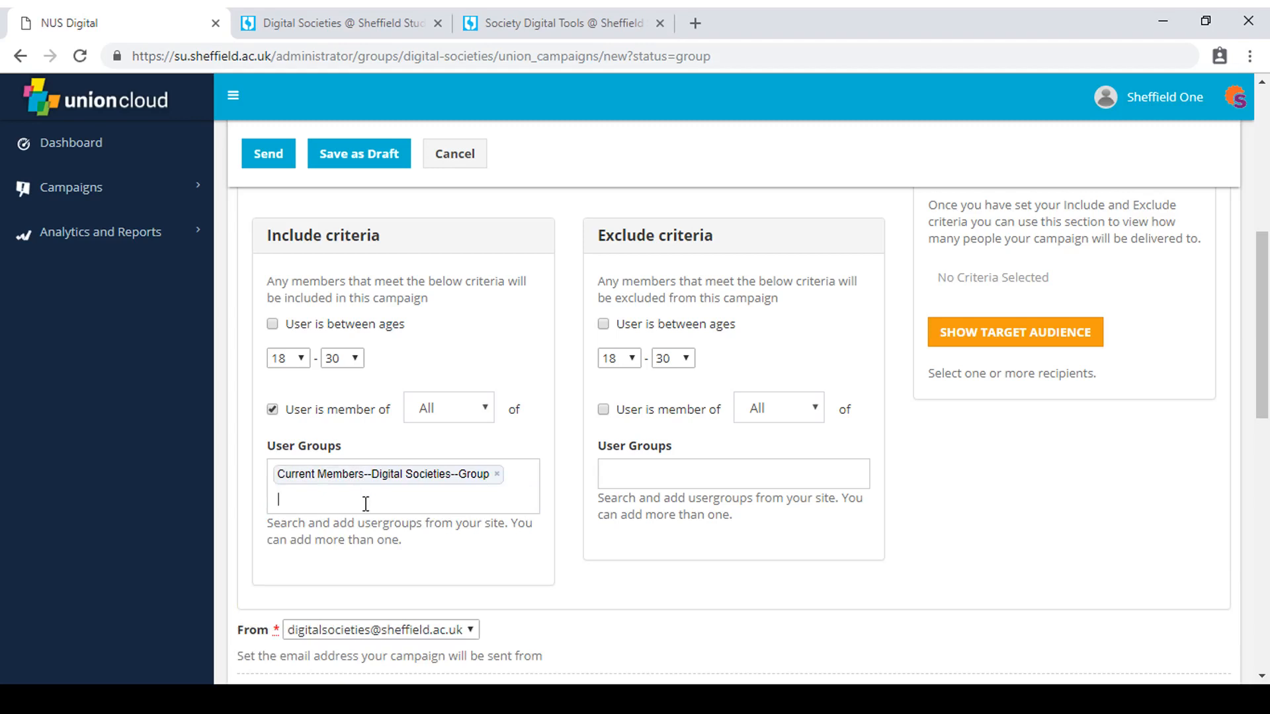
{"action": "type", "text": "admin"}
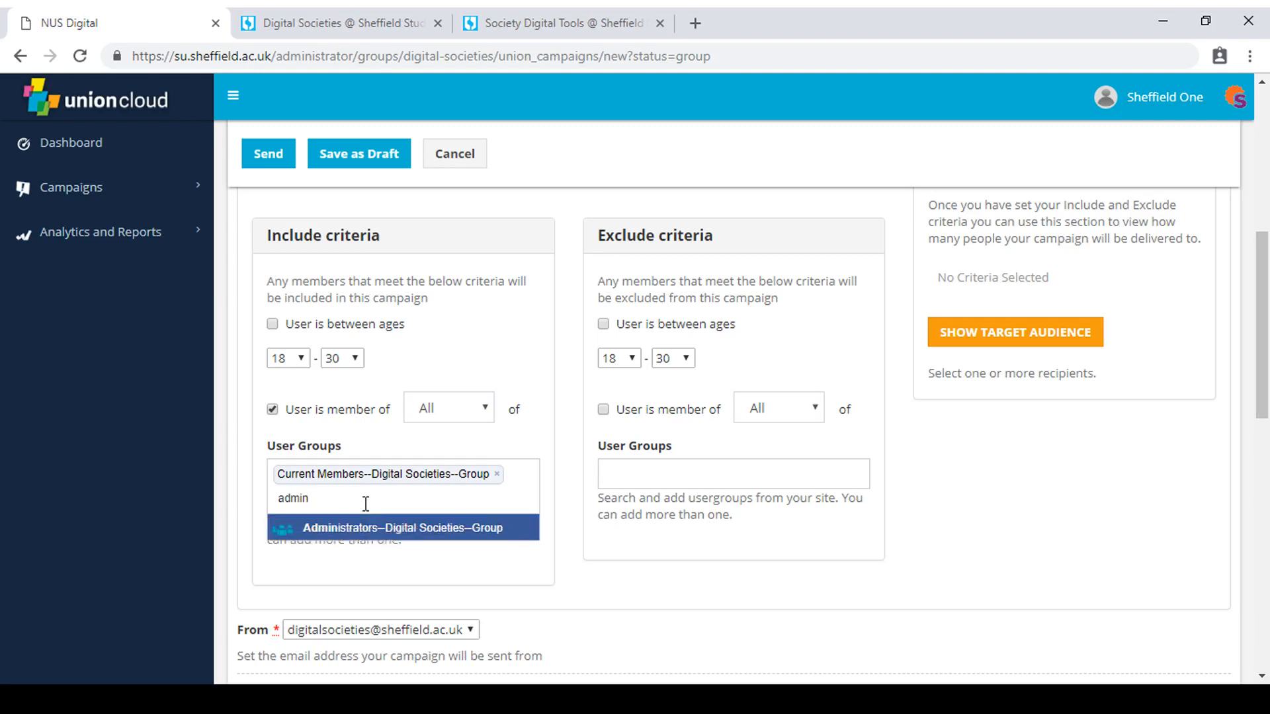
{"action": "left_click", "coordinate": [410, 534]}
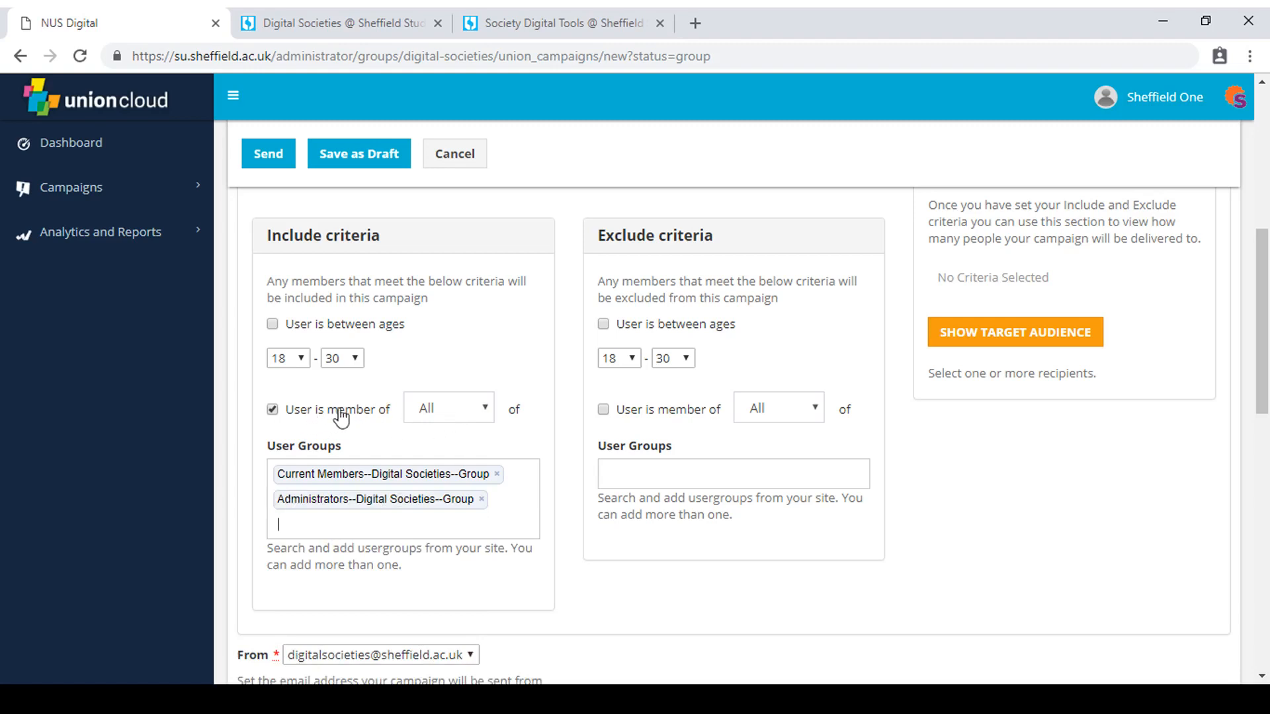
Set the include criteria to members of Any of the chosen user groups and show the target audience.
{"action": "left_click", "coordinate": [440, 419]}
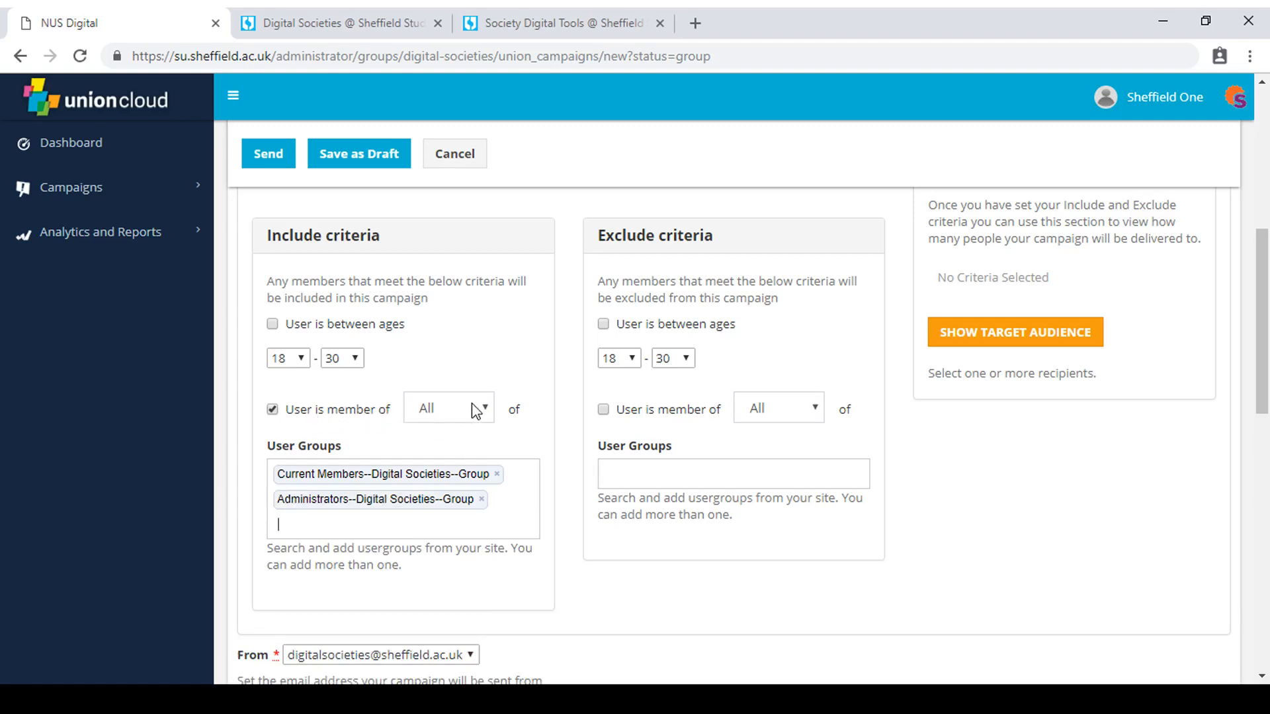
{"action": "left_click", "coordinate": [463, 463]}
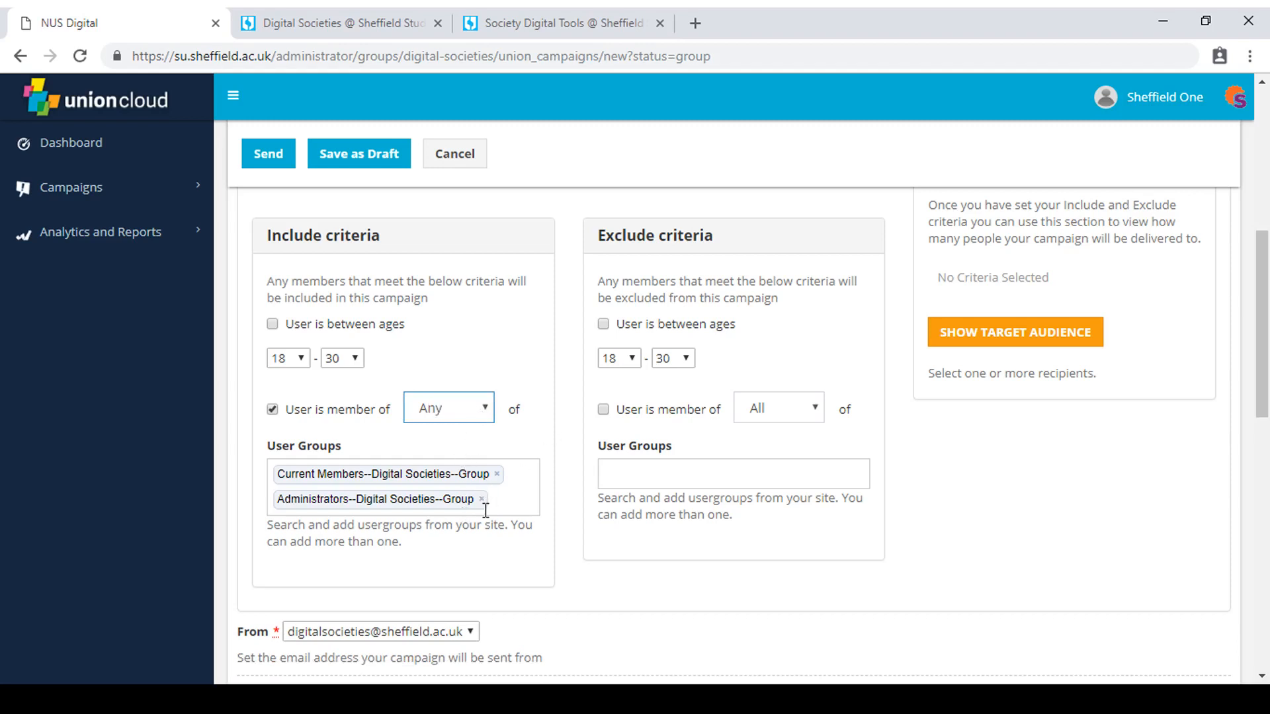
{"action": "scroll", "coordinate": [1030, 463], "scroll_direction": "up", "scroll_amount": 1}
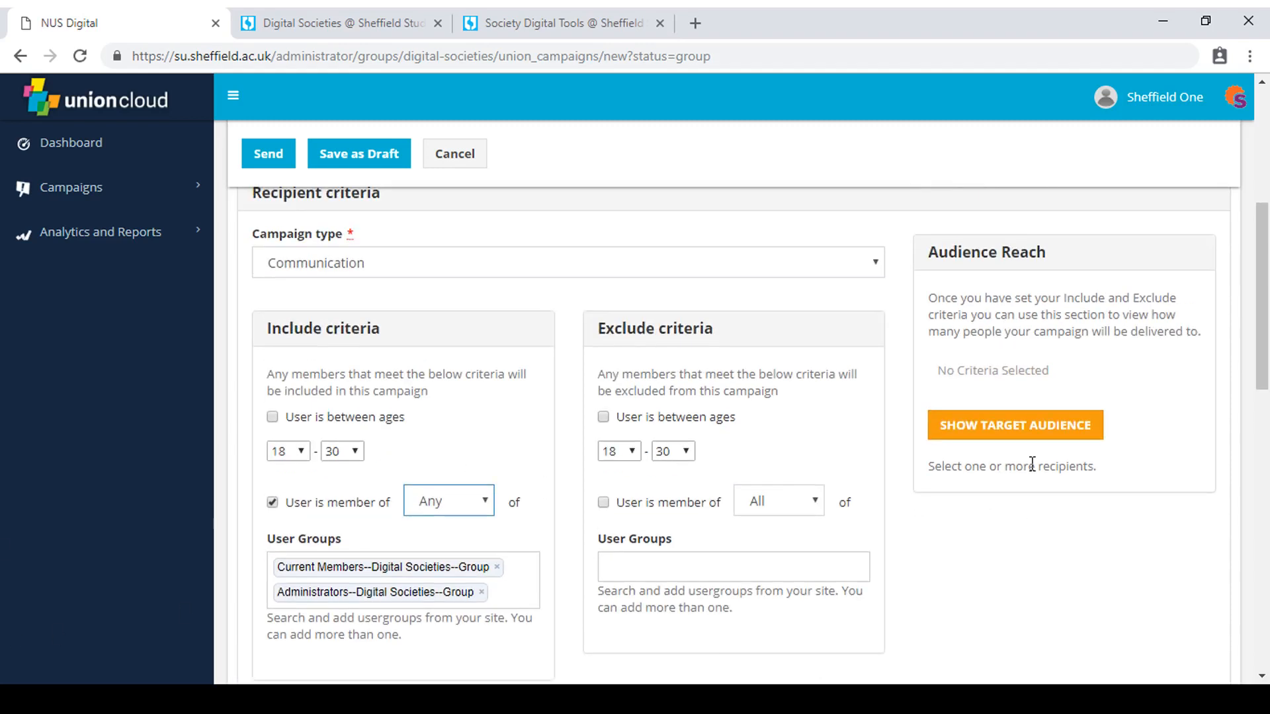
{"action": "left_click", "coordinate": [1059, 426]}
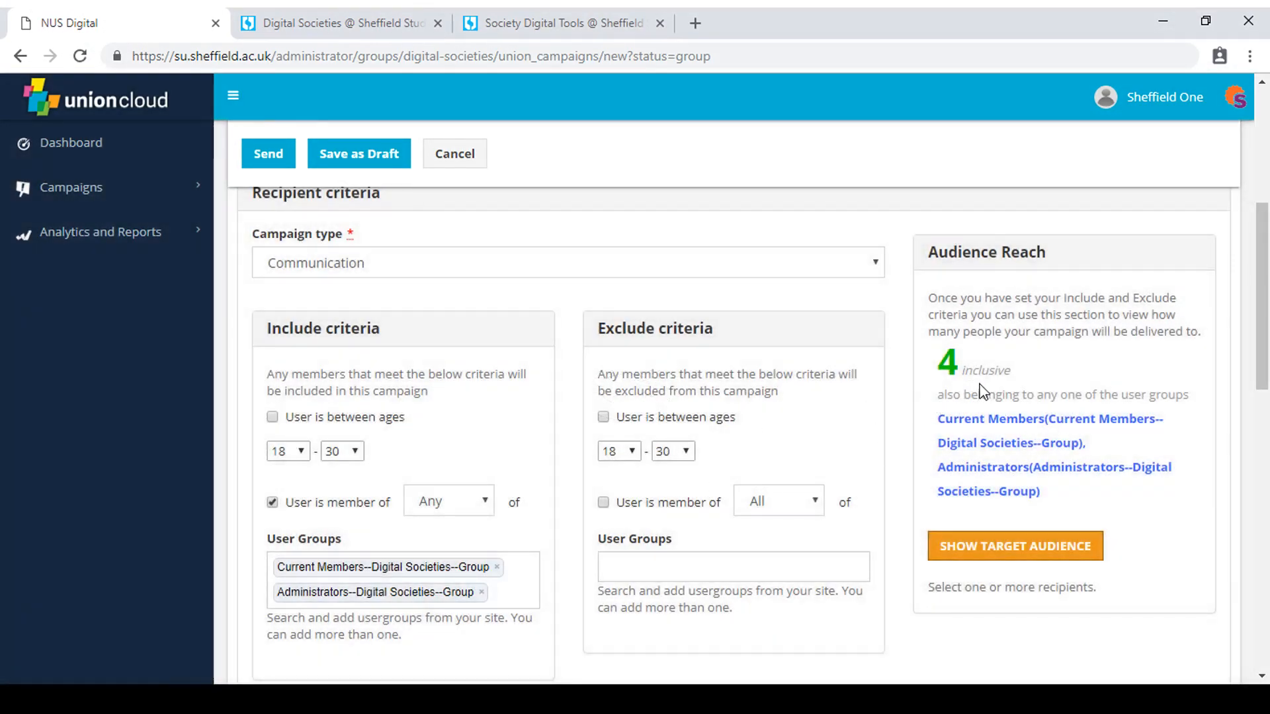
Enter "Intro Party Details" as the campaign's email subject.
{"action": "scroll", "coordinate": [905, 468], "scroll_direction": "down", "scroll_amount": 3}
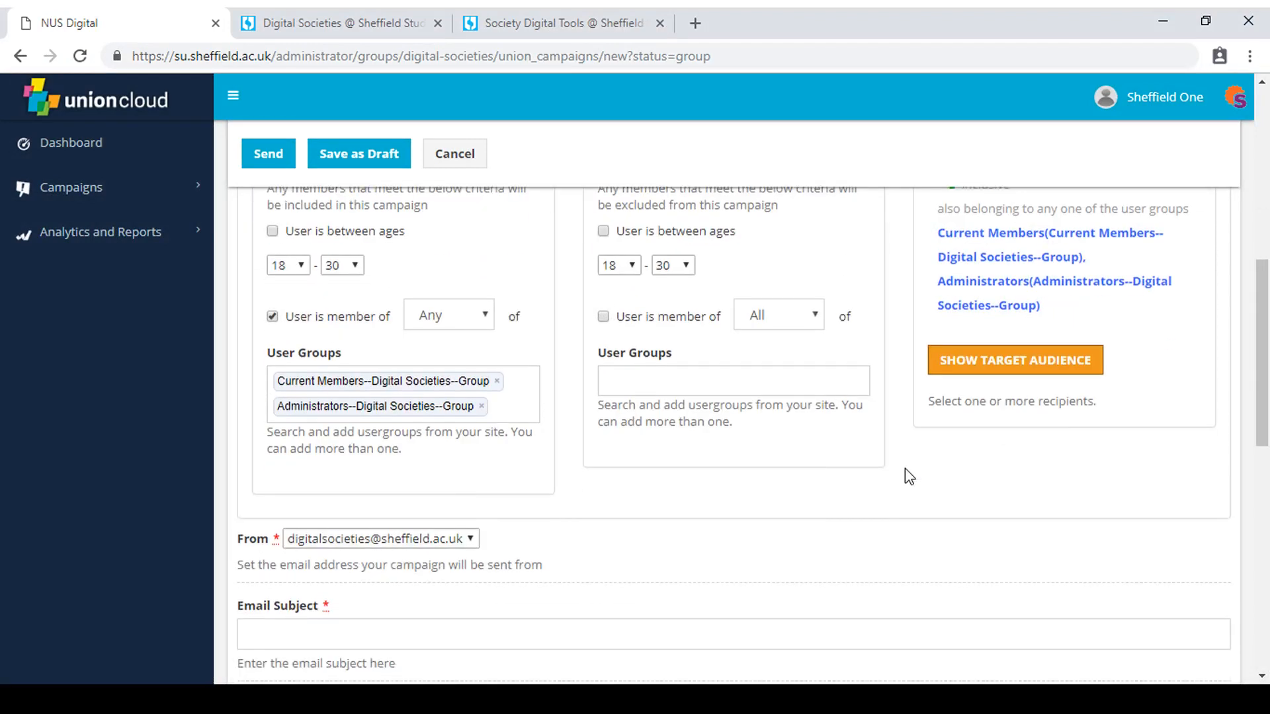
{"action": "scroll", "coordinate": [905, 468], "scroll_direction": "down", "scroll_amount": 3}
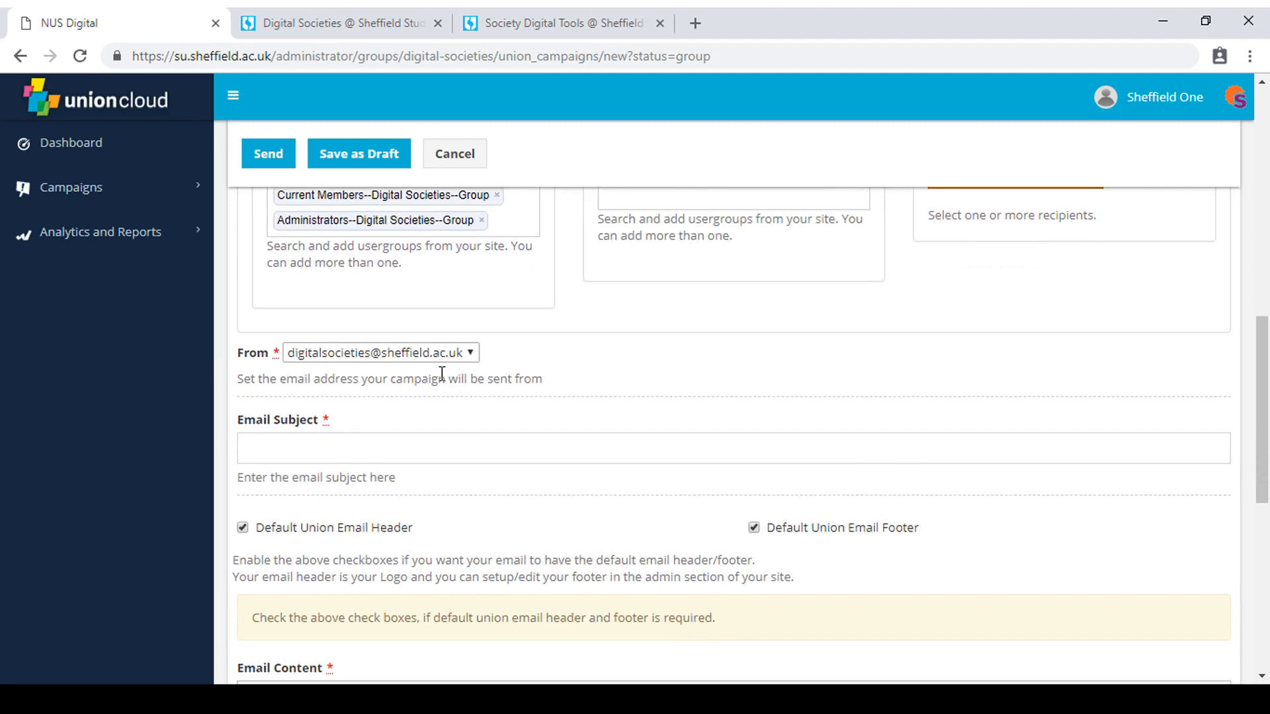
{"action": "left_click", "coordinate": [470, 437]}
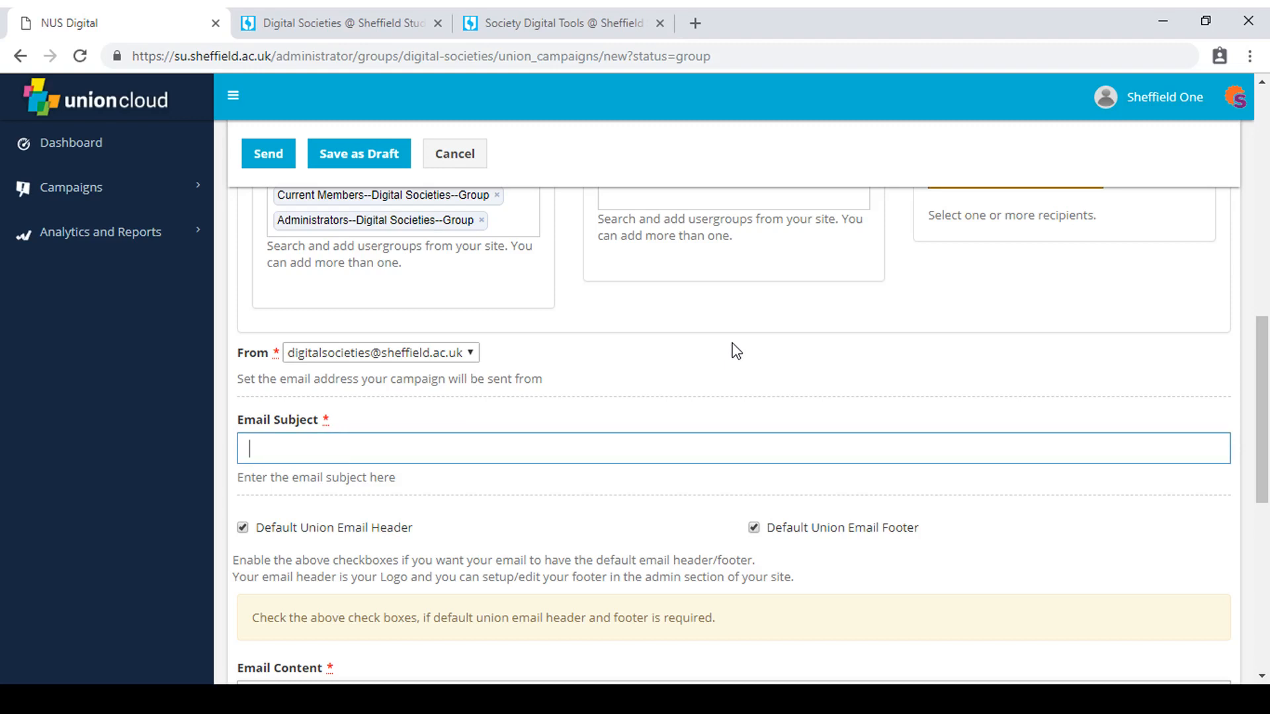
{"action": "type", "text": "Intro Party Details"}
Turn off the default union email header and the default union email footer.
{"action": "scroll", "coordinate": [620, 527], "scroll_direction": "down", "scroll_amount": 1}
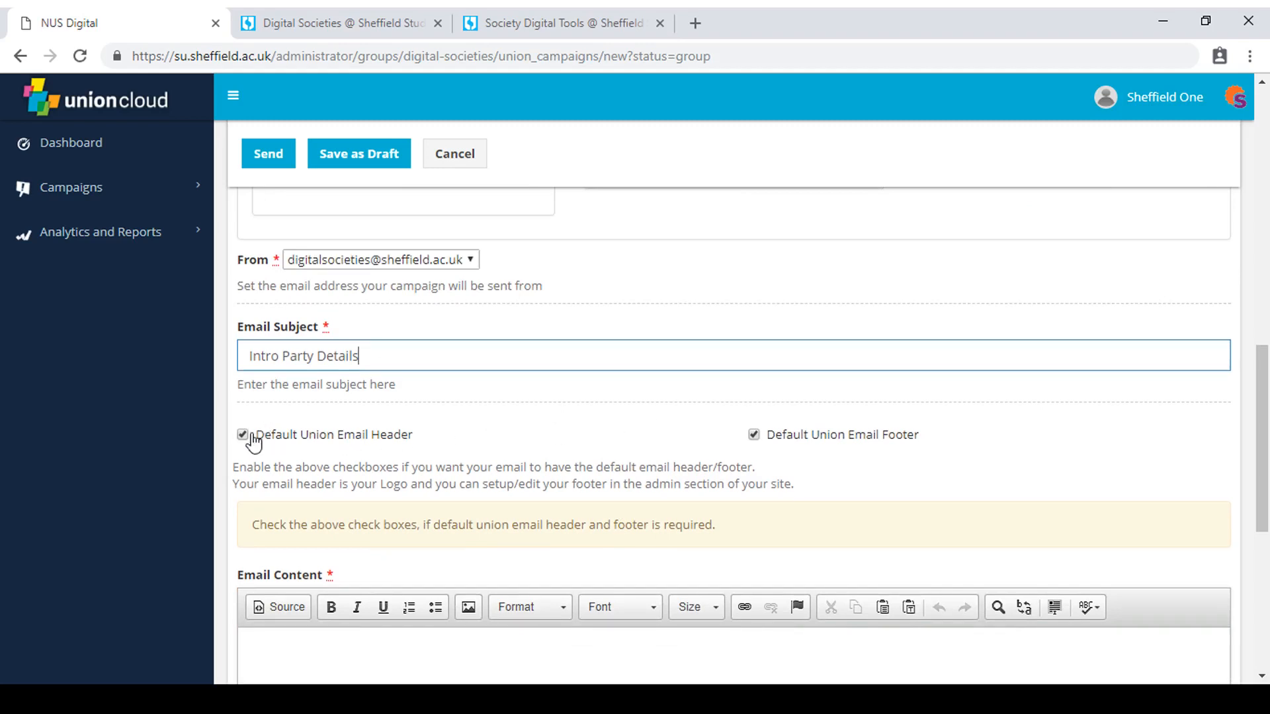
{"action": "left_click", "coordinate": [249, 437]}
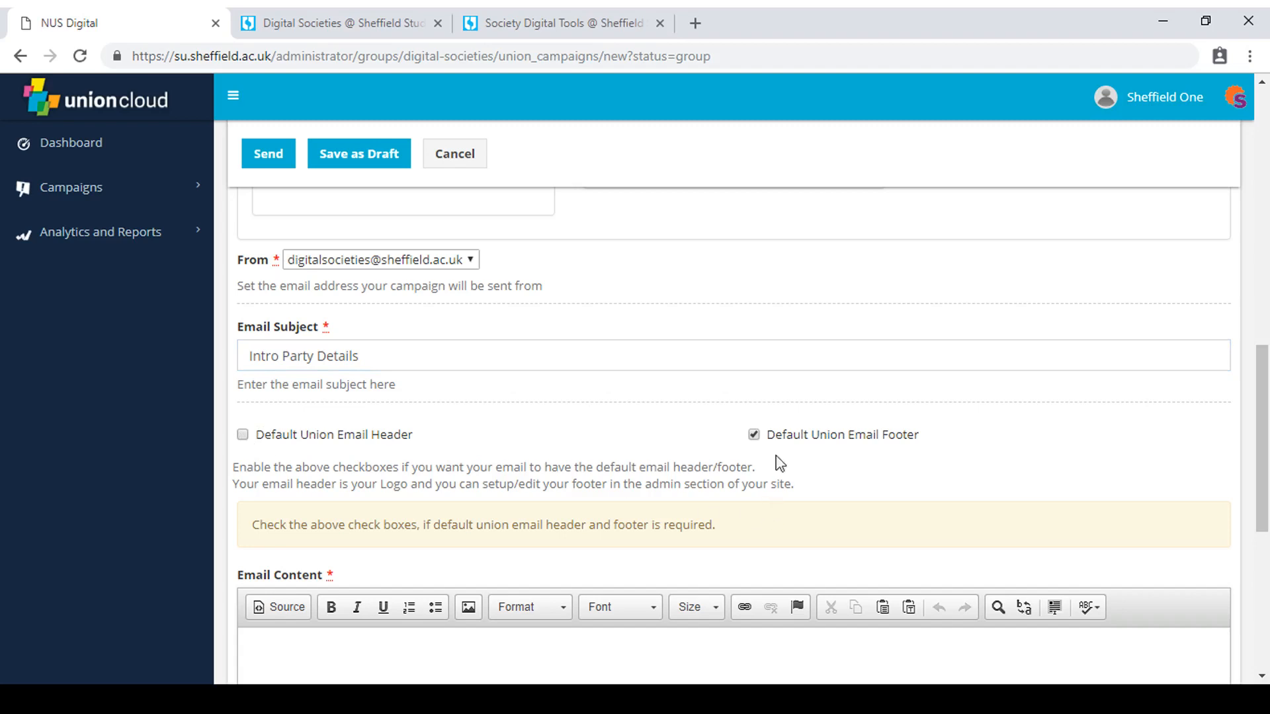
{"action": "left_click", "coordinate": [764, 437]}
Copy the introductory sentence from the Digital Societies web page into the email content as plain text.
{"action": "scroll", "coordinate": [831, 516], "scroll_direction": "down", "scroll_amount": 1}
{"action": "scroll", "coordinate": [537, 340], "scroll_direction": "down", "scroll_amount": 2}
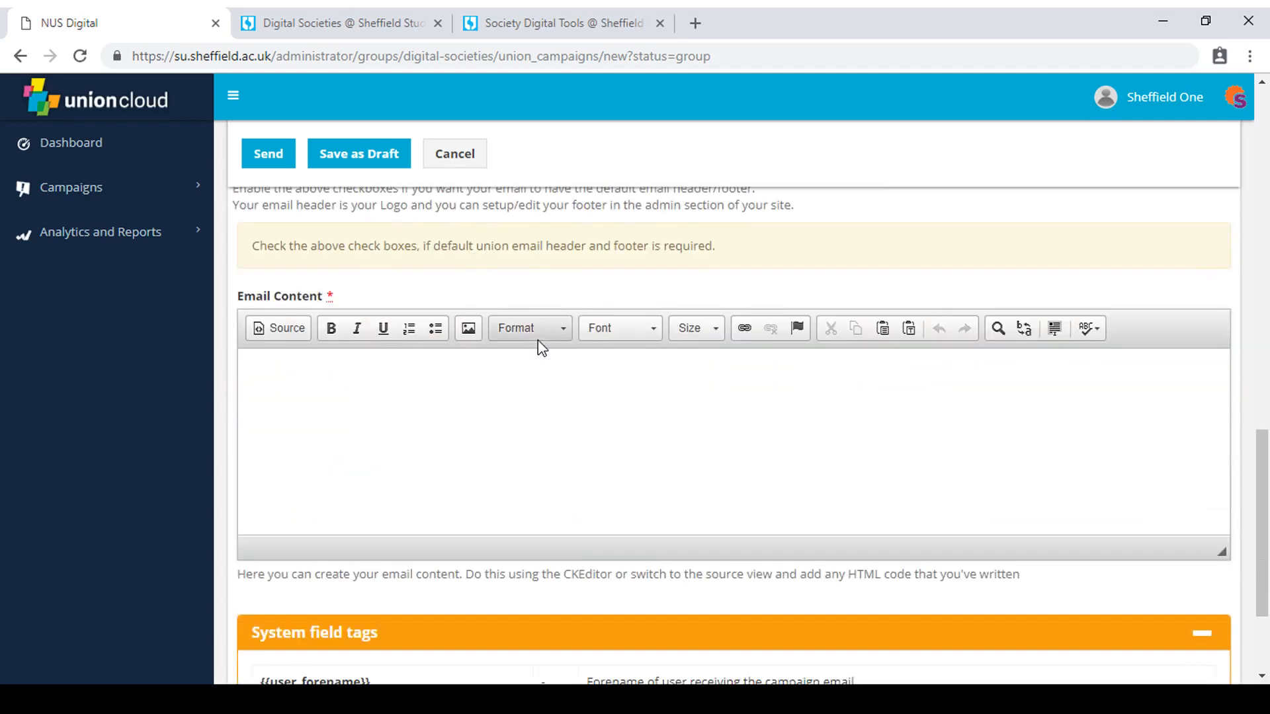
{"action": "left_click", "coordinate": [527, 388]}
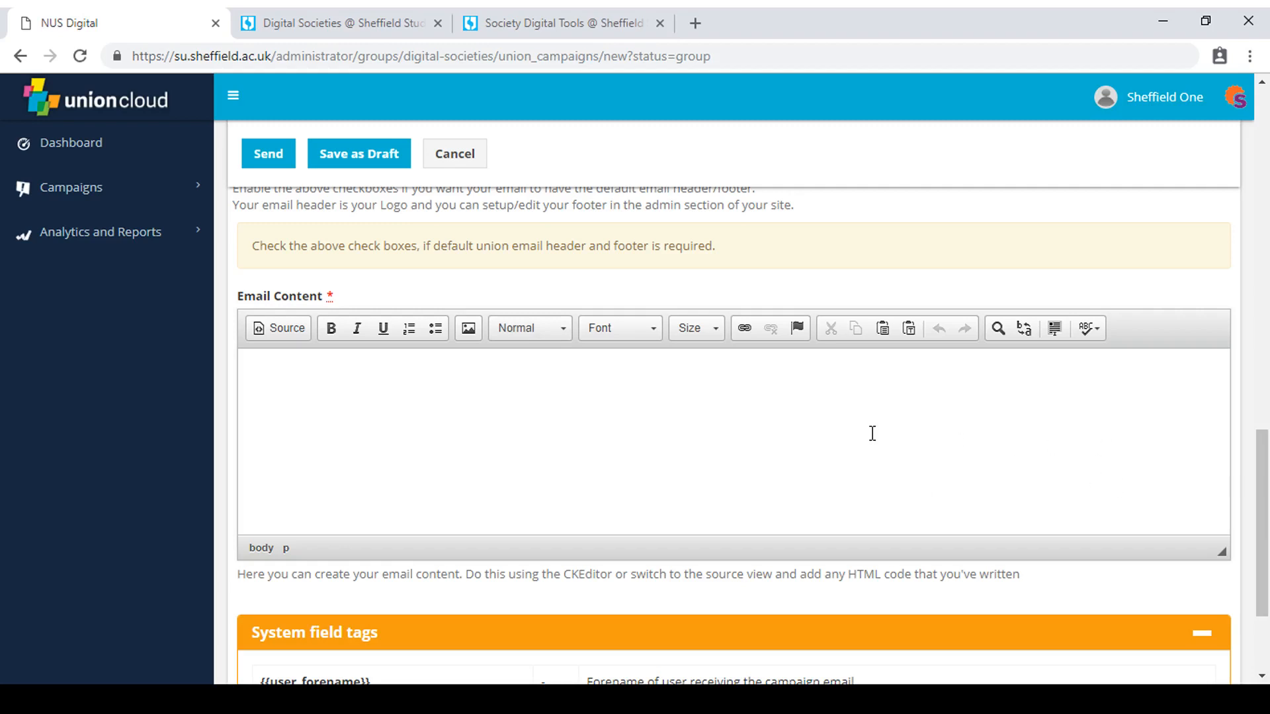
{"action": "left_click", "coordinate": [315, 10]}
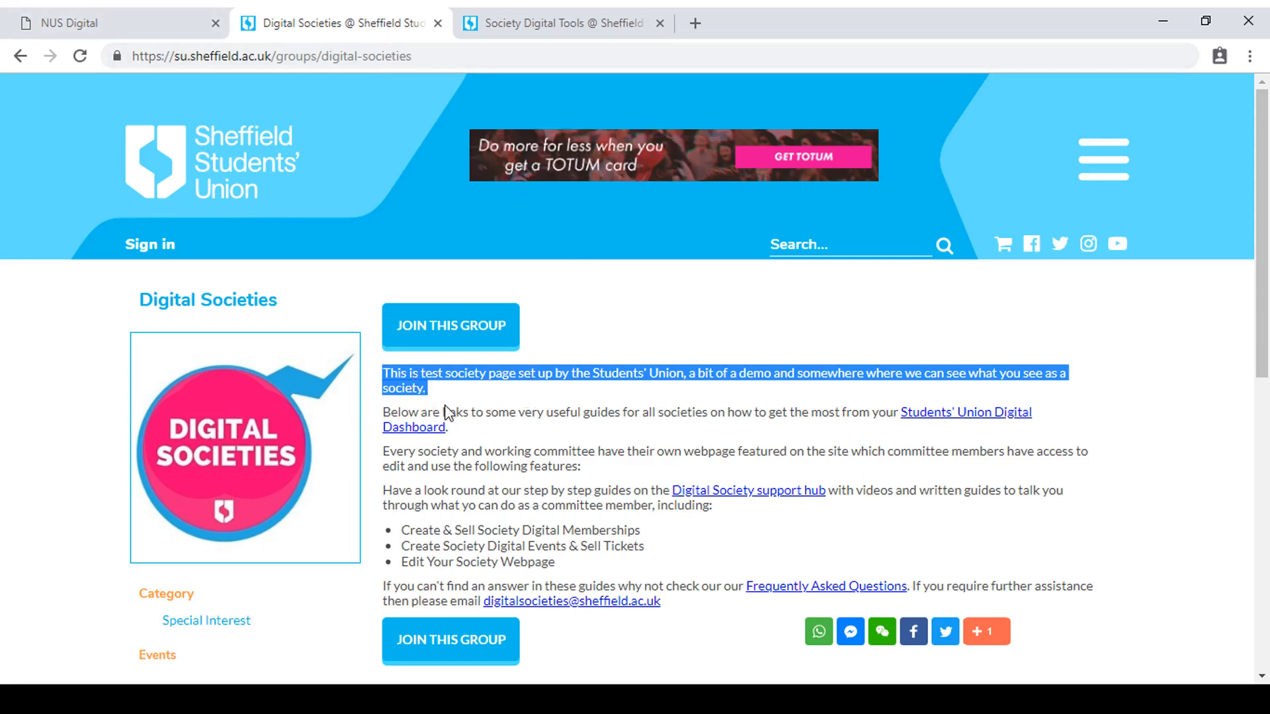
{"action": "left_click", "coordinate": [111, 16]}
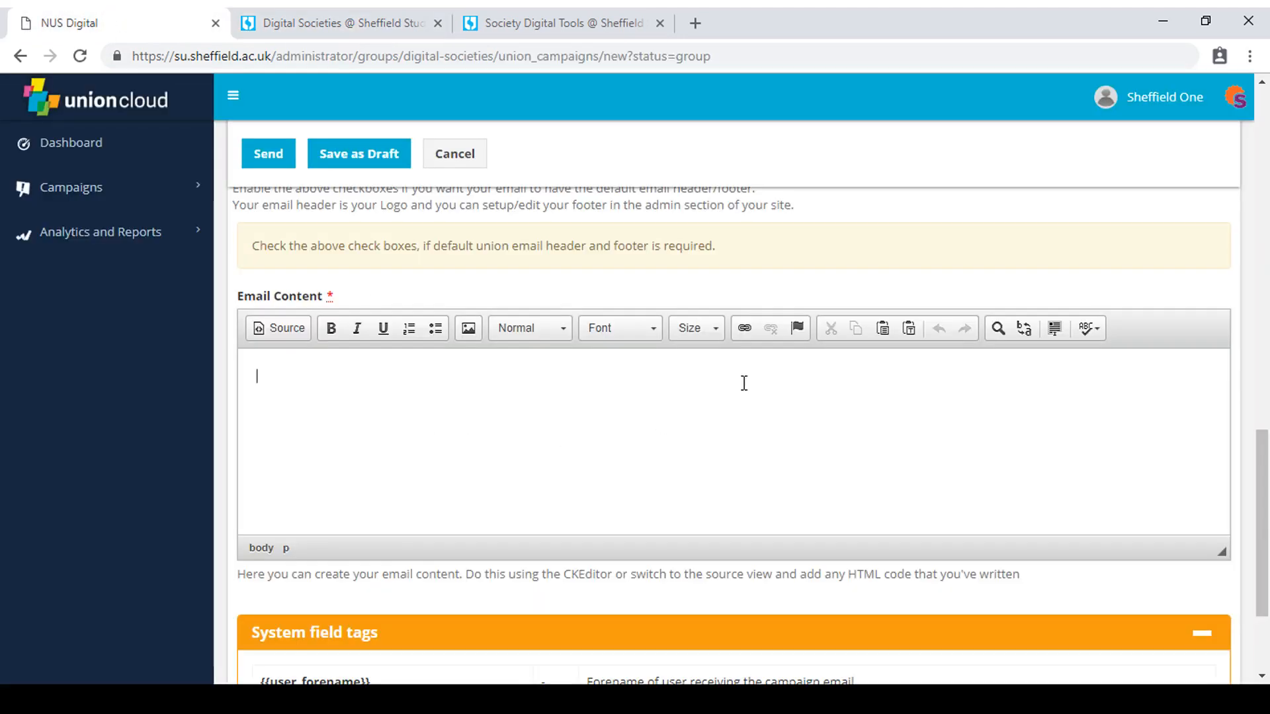
{"action": "left_click", "coordinate": [915, 339]}
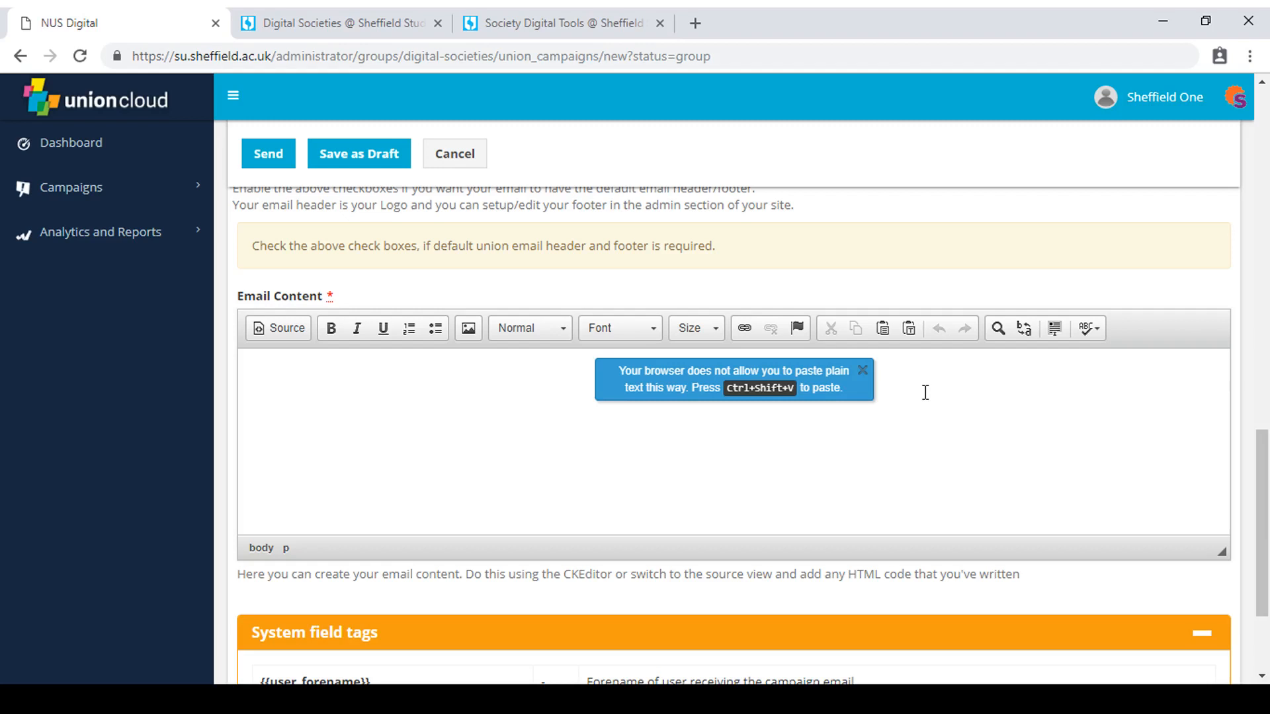
{"action": "key", "text": "ctrl+shift+v"}
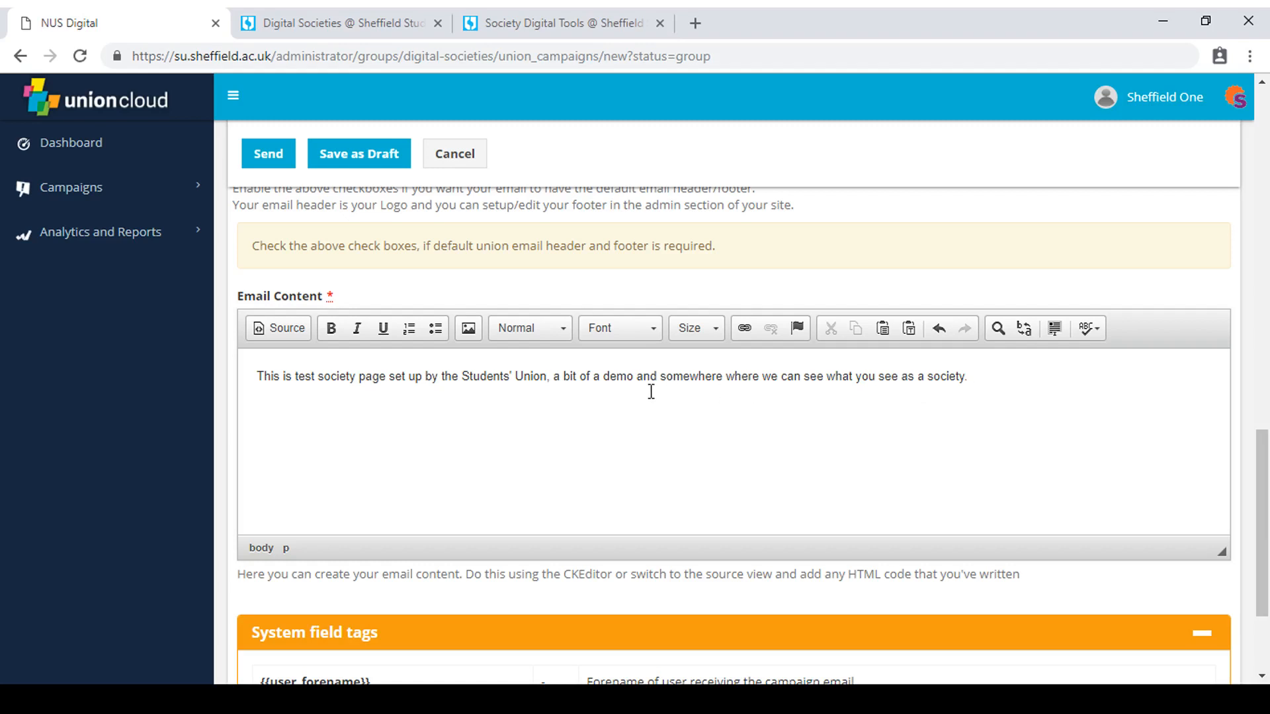
{"action": "left_click", "coordinate": [563, 15]}
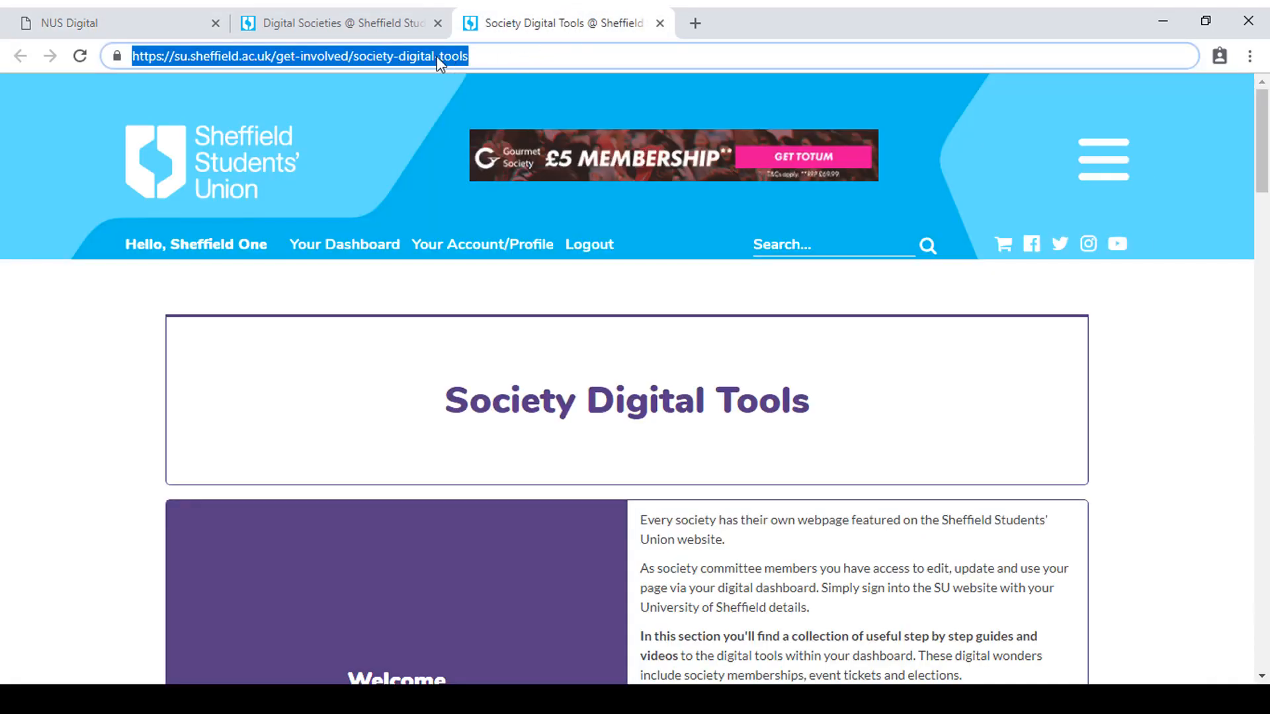
{"action": "left_click", "coordinate": [114, 16]}
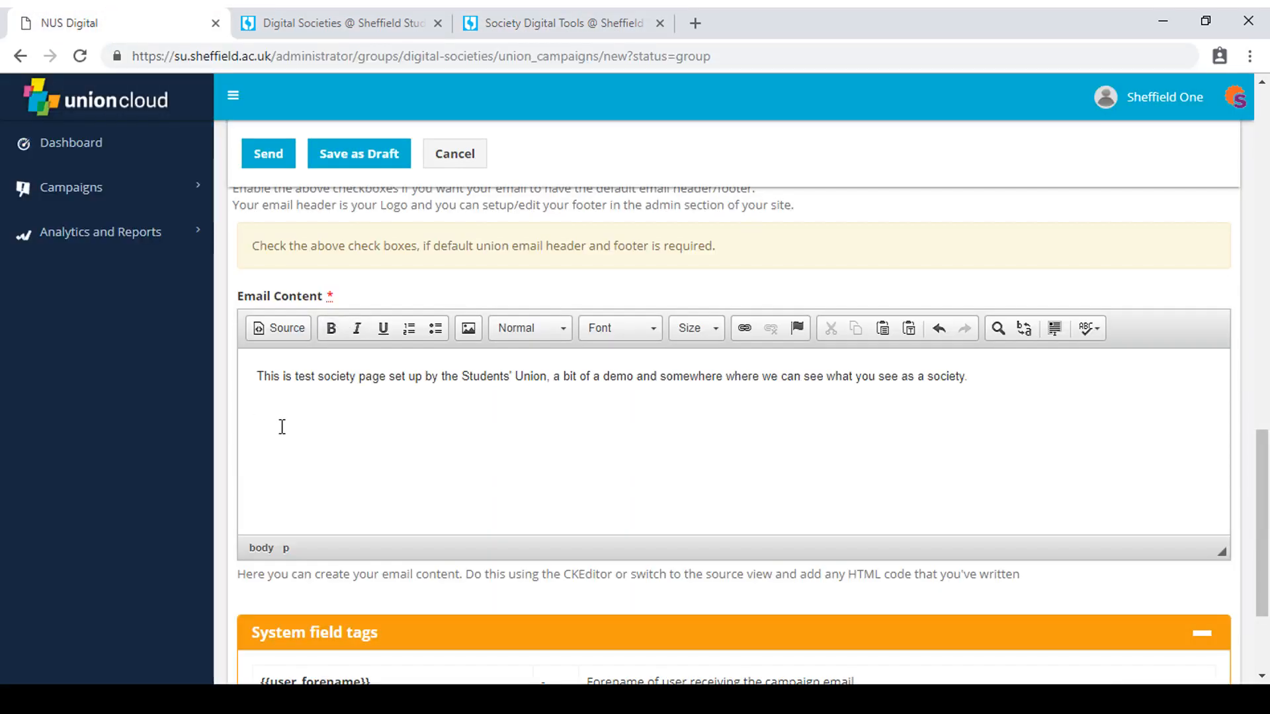
{"action": "type", "text": "https://su.sheffield.ac.uk/get-involved/society-digital-tools"}
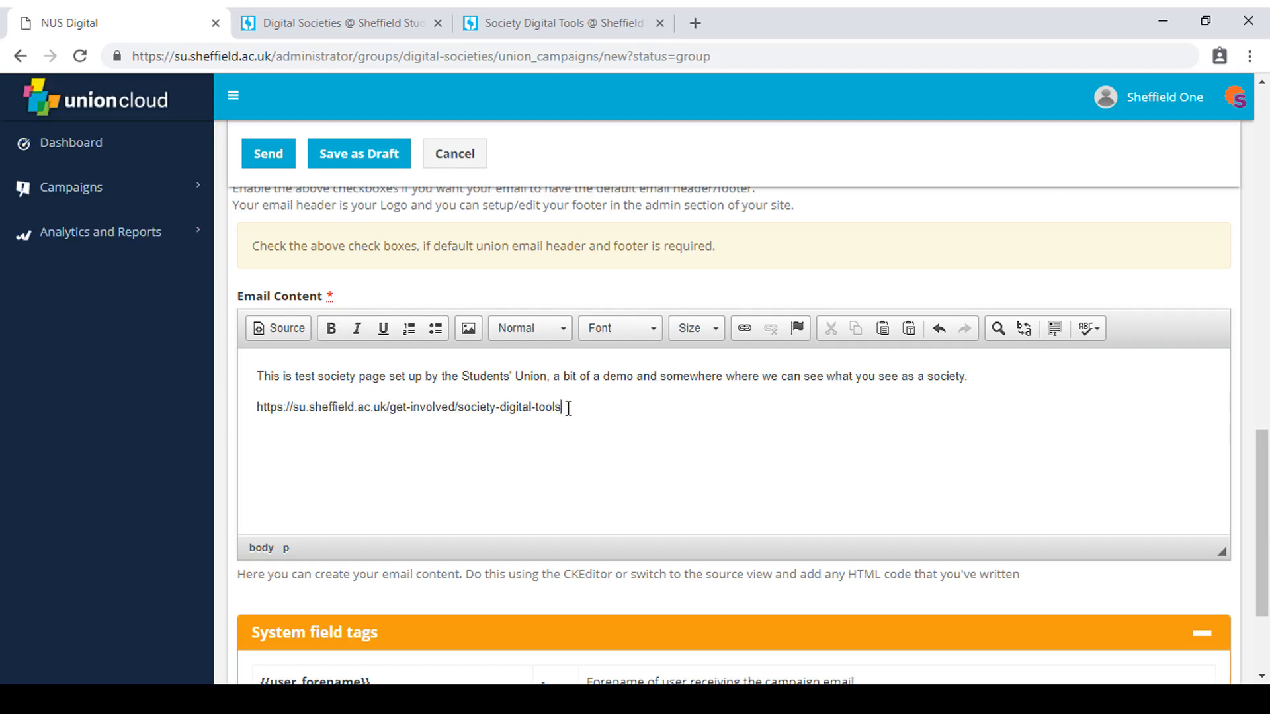
Turn the pasted Society Digital Tools address in the email content into a web link to that same page, displayed as "Digital Tools".
{"action": "left_click_drag", "start_coordinate": [566, 407], "coordinate": [257, 421]}
{"action": "key", "text": "ctrl+c"}
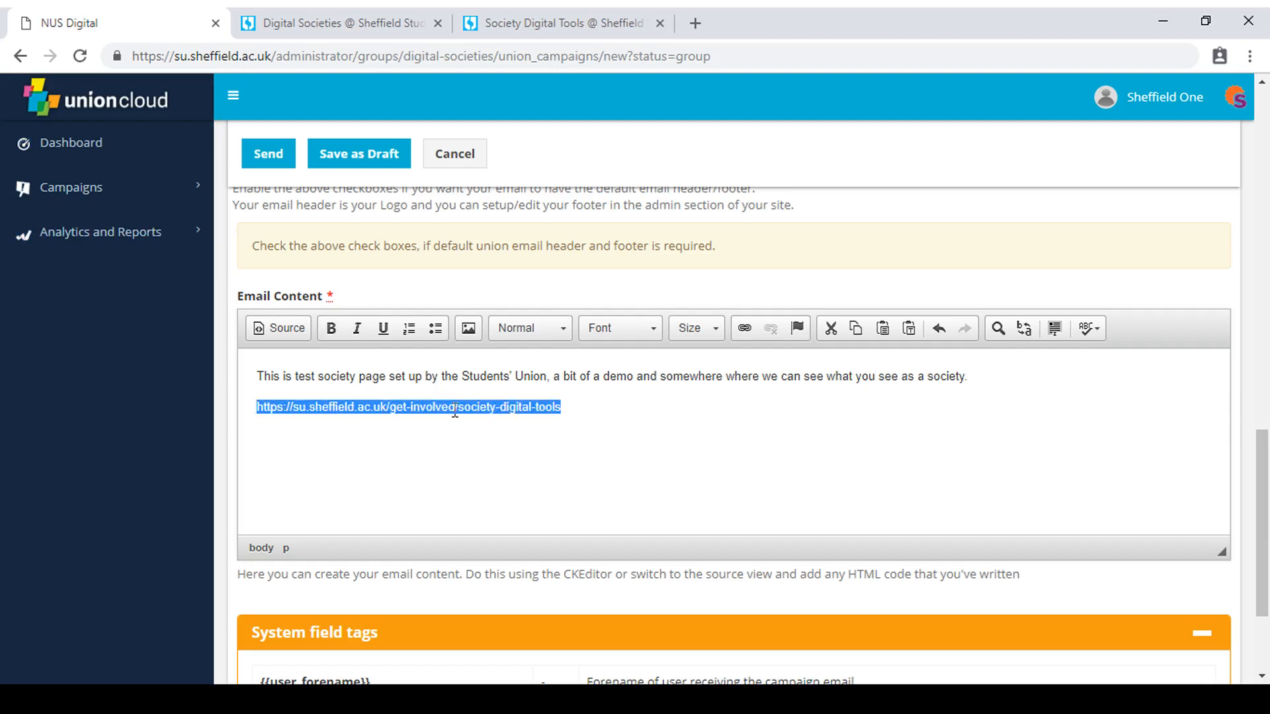
{"action": "left_click", "coordinate": [744, 336]}
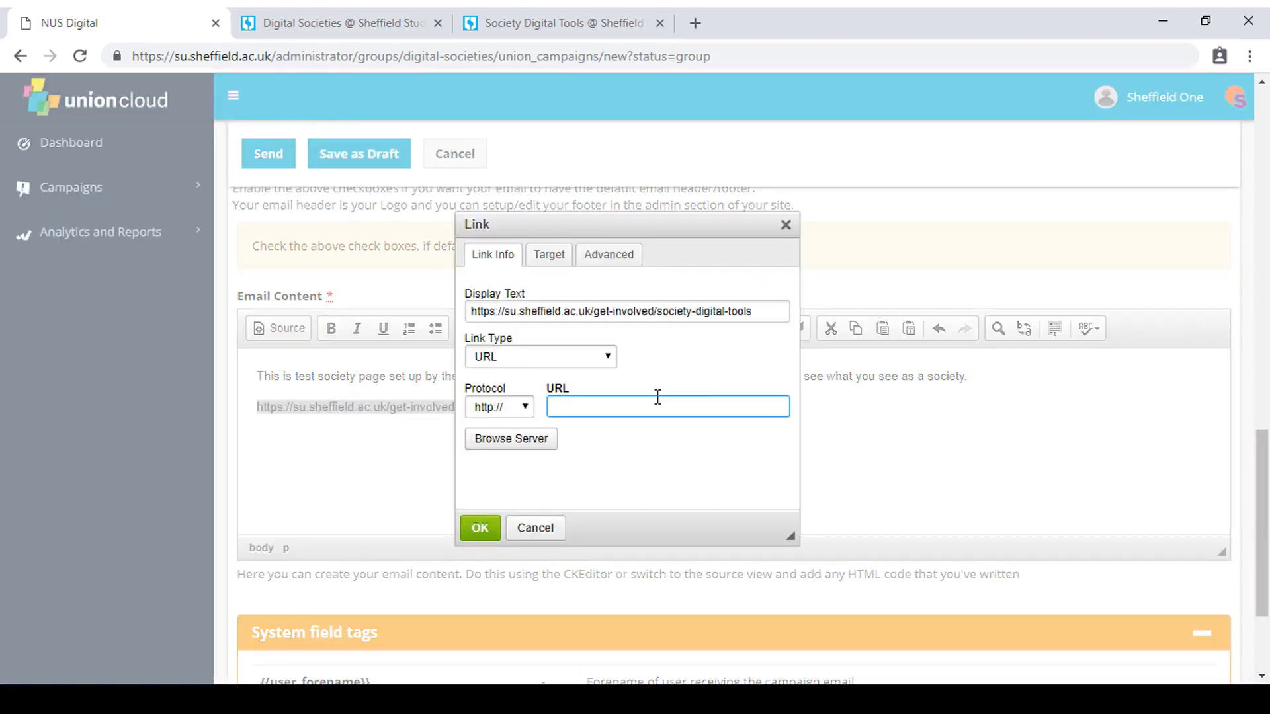
{"action": "key", "text": "ctrl+v"}
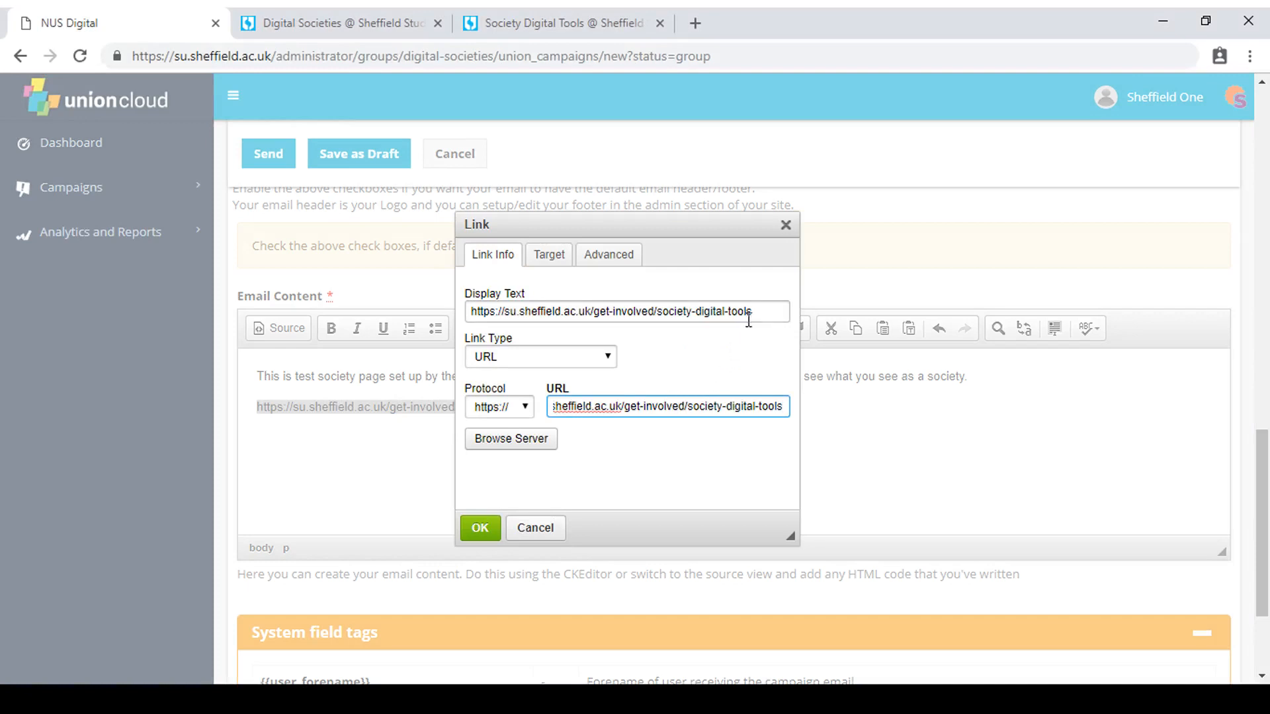
{"action": "left_click_drag", "start_coordinate": [758, 315], "coordinate": [468, 328]}
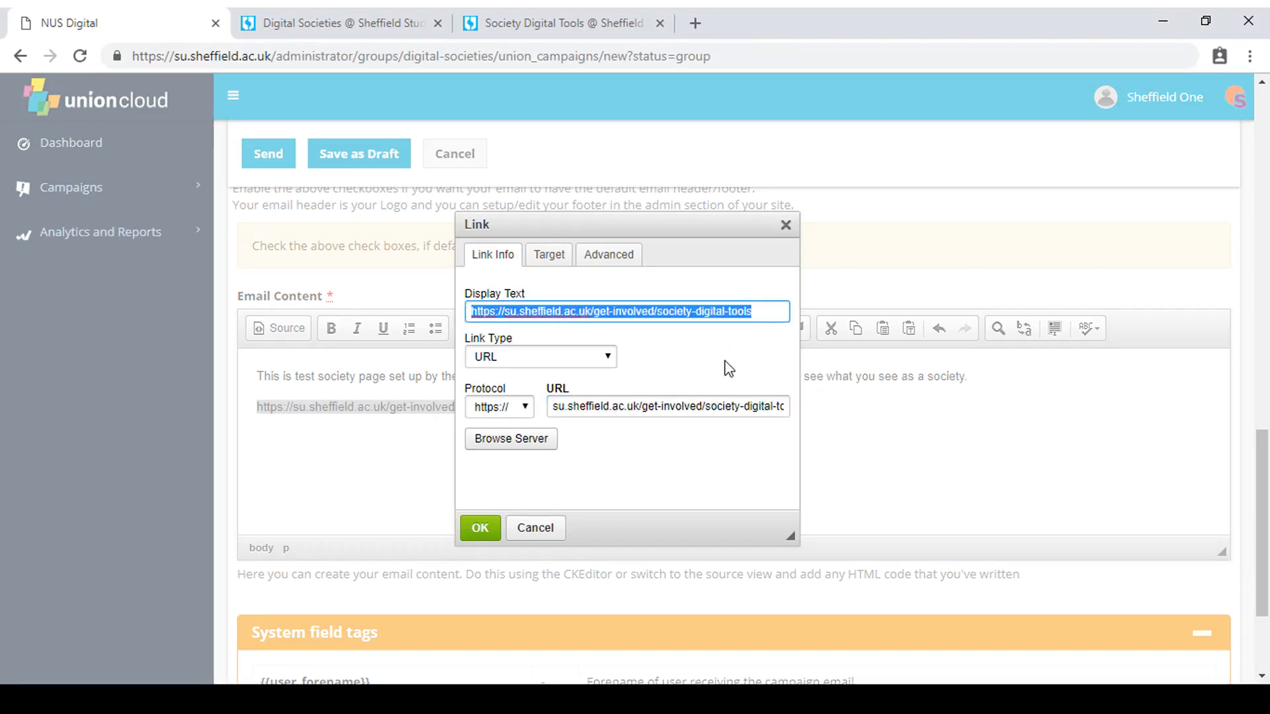
{"action": "type", "text": "Dig"}
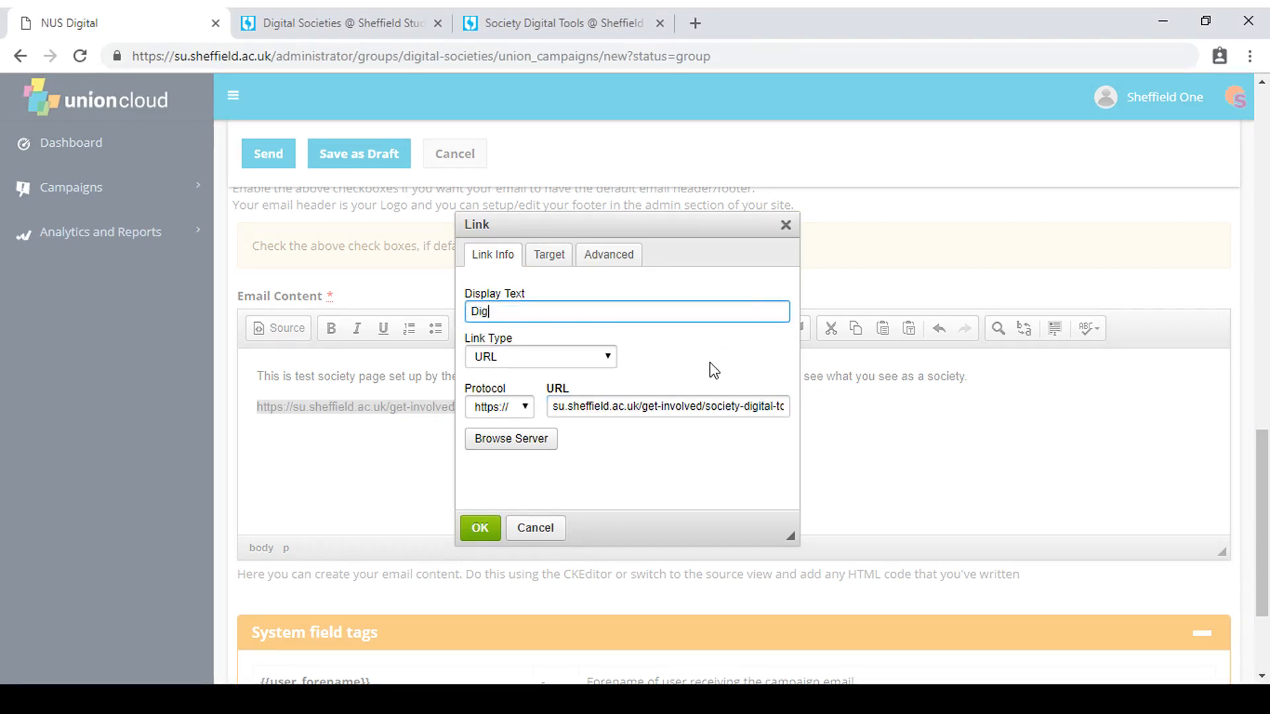
{"action": "type", "text": "ital Tools"}
{"action": "left_click", "coordinate": [477, 528]}
Add the greeting "Hey" on a new line below the Digital Tools link and format it as Heading 1.
{"action": "left_click", "coordinate": [381, 424]}
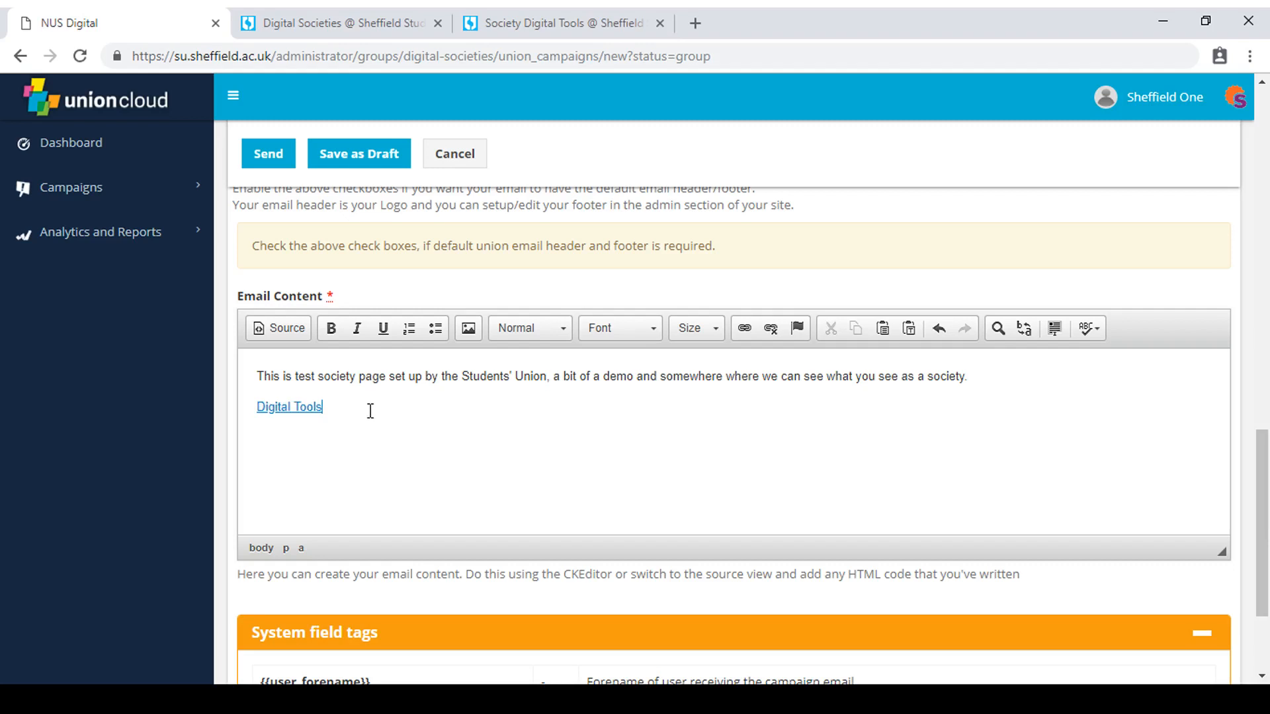
{"action": "key", "text": "Return"}
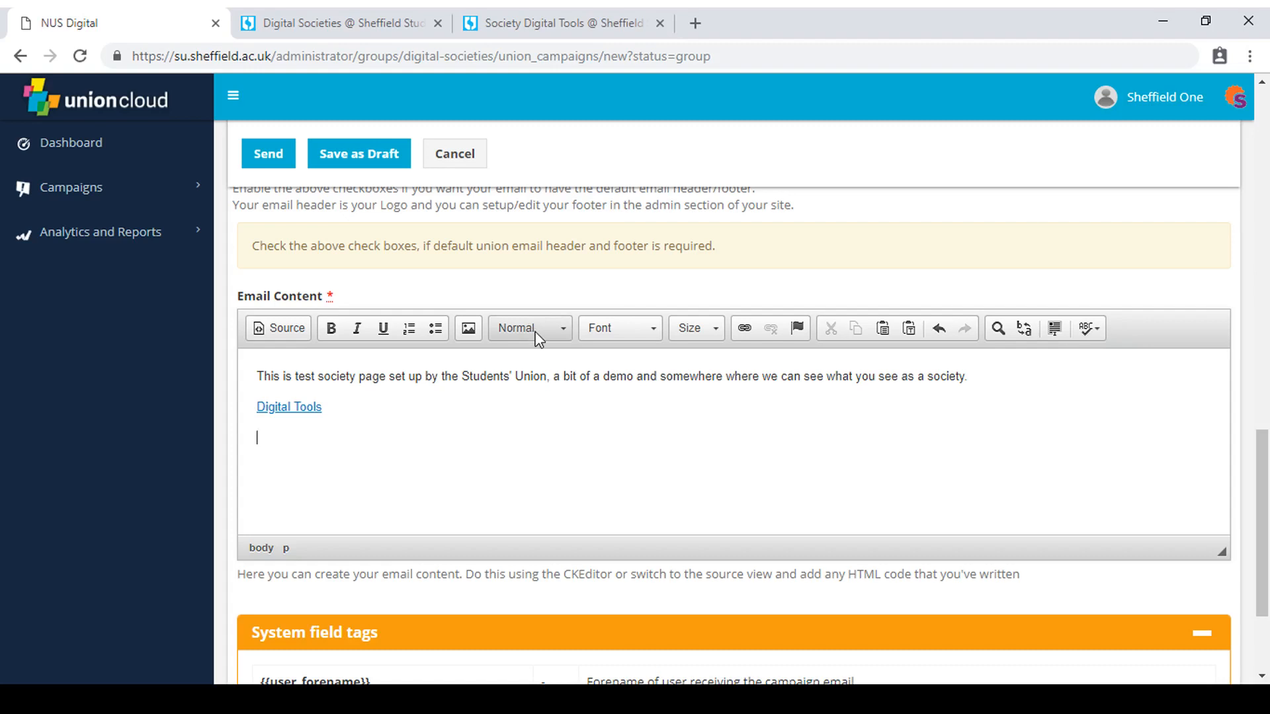
{"action": "type", "text": "Hey"}
{"action": "left_click", "coordinate": [542, 329]}
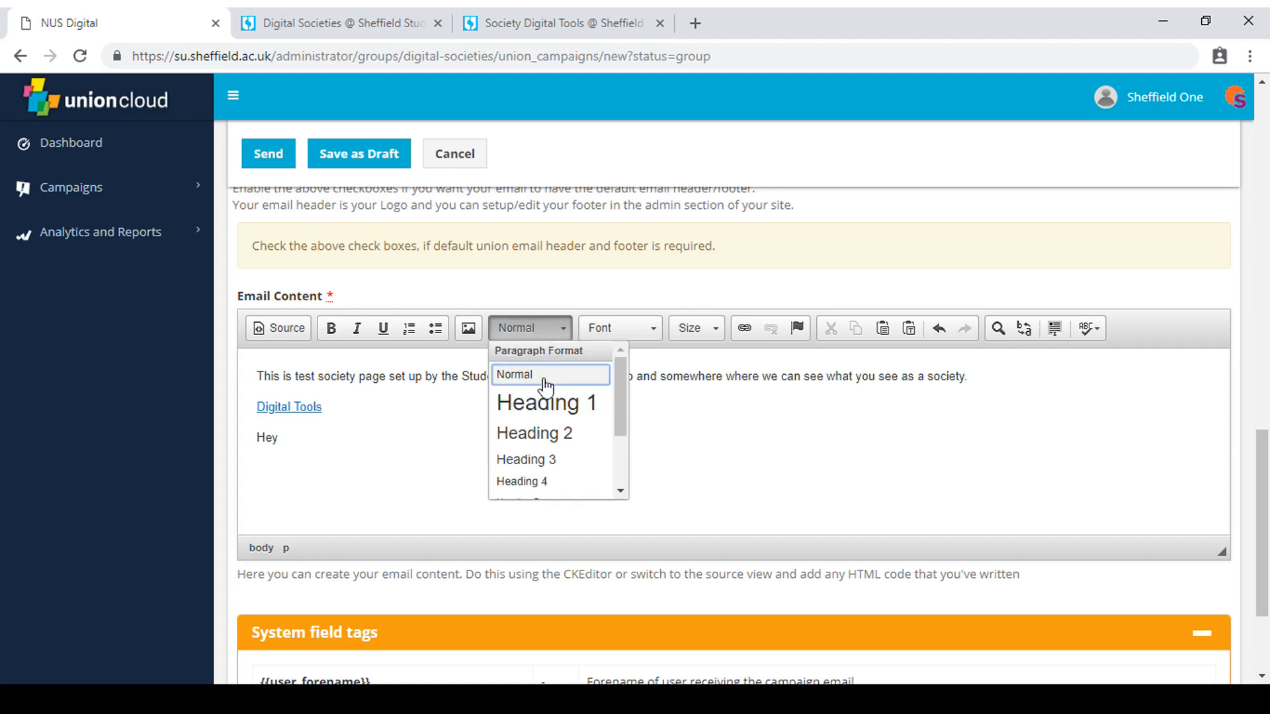
{"action": "left_click", "coordinate": [539, 404]}
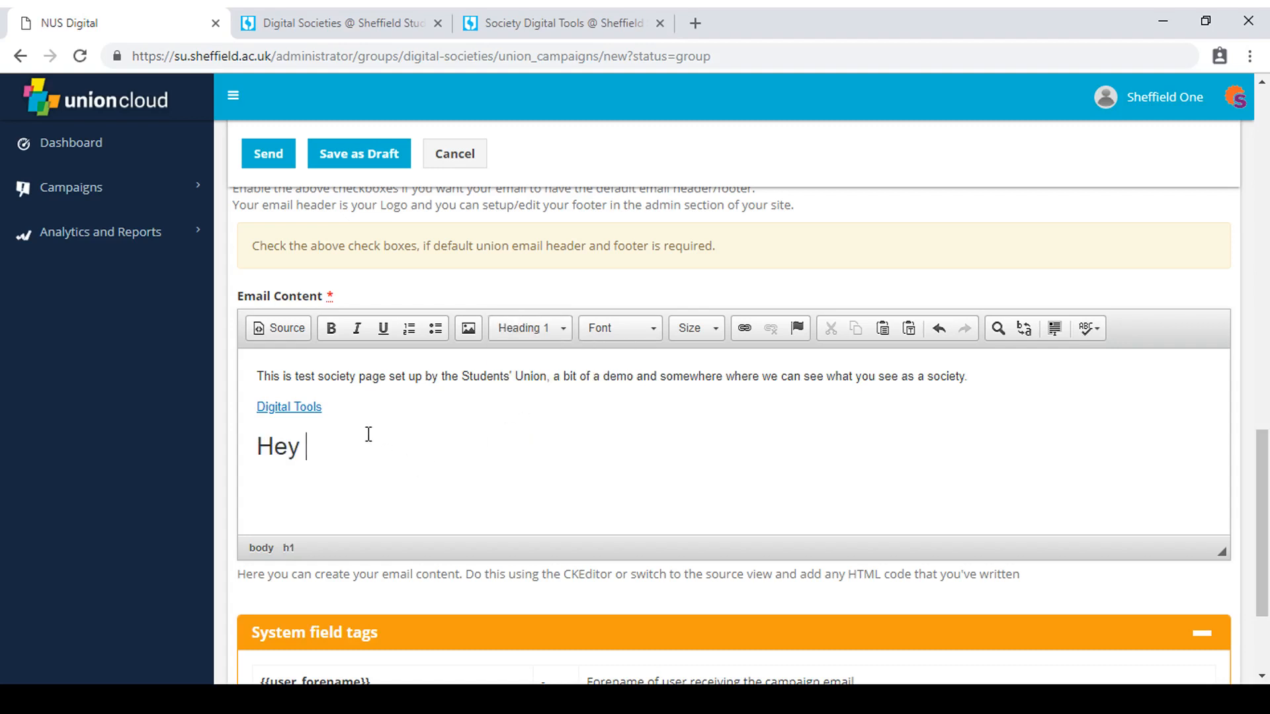
Copy the {{user_forename}} system field tag into the heading after "Hey" and add a comma behind it.
{"action": "scroll", "coordinate": [410, 456], "scroll_direction": "down", "scroll_amount": 3}
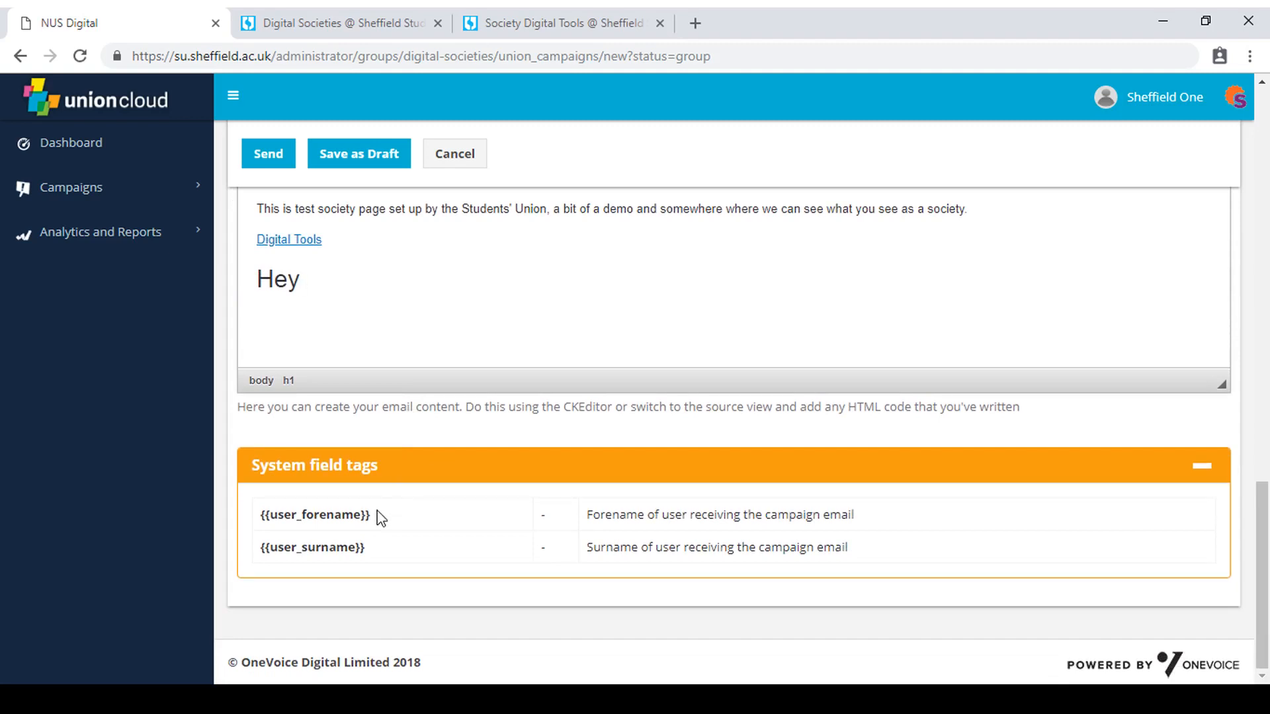
{"action": "left_click_drag", "start_coordinate": [377, 516], "coordinate": [261, 529]}
{"action": "key", "text": "ctrl+c"}
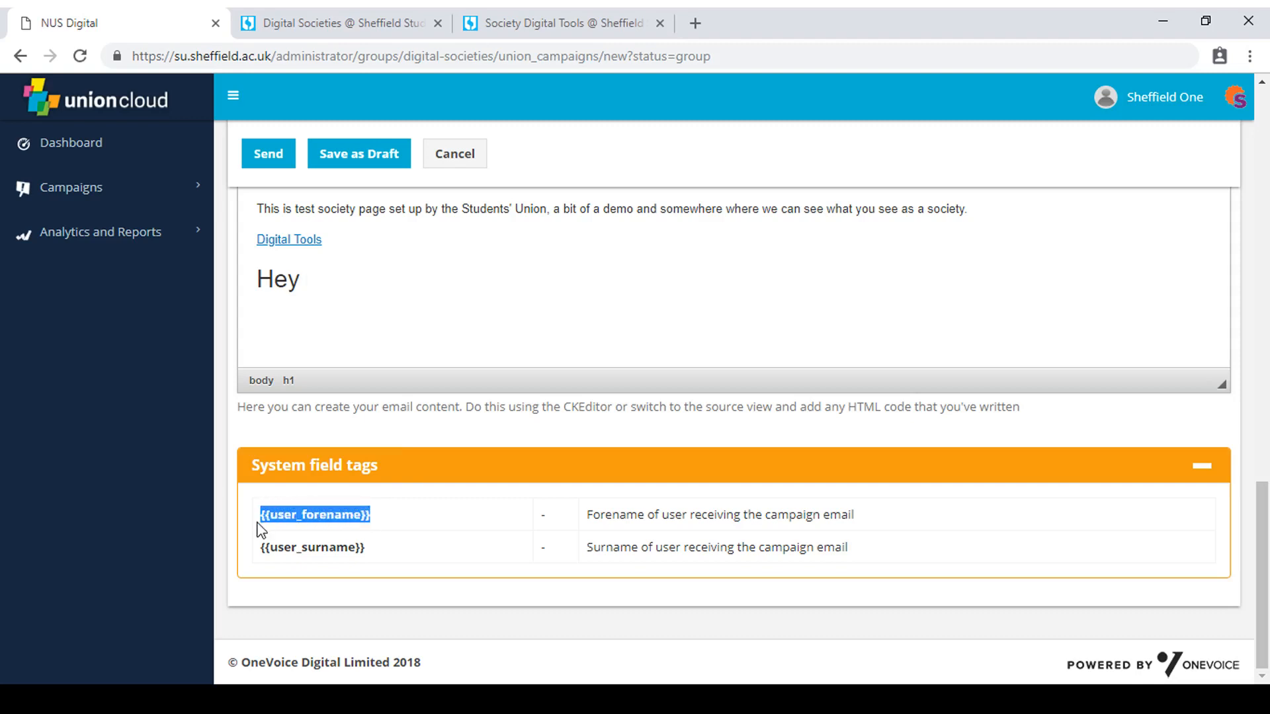
{"action": "left_click", "coordinate": [373, 283]}
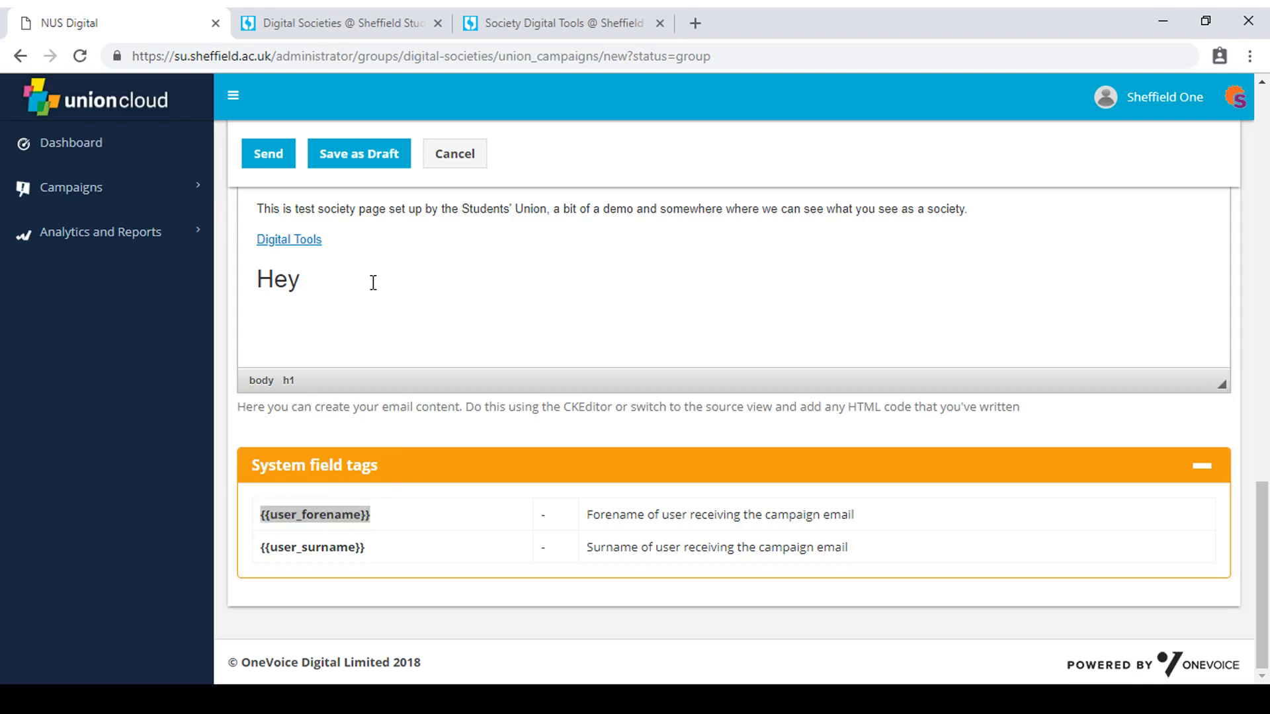
{"action": "key", "text": "ctrl+v"}
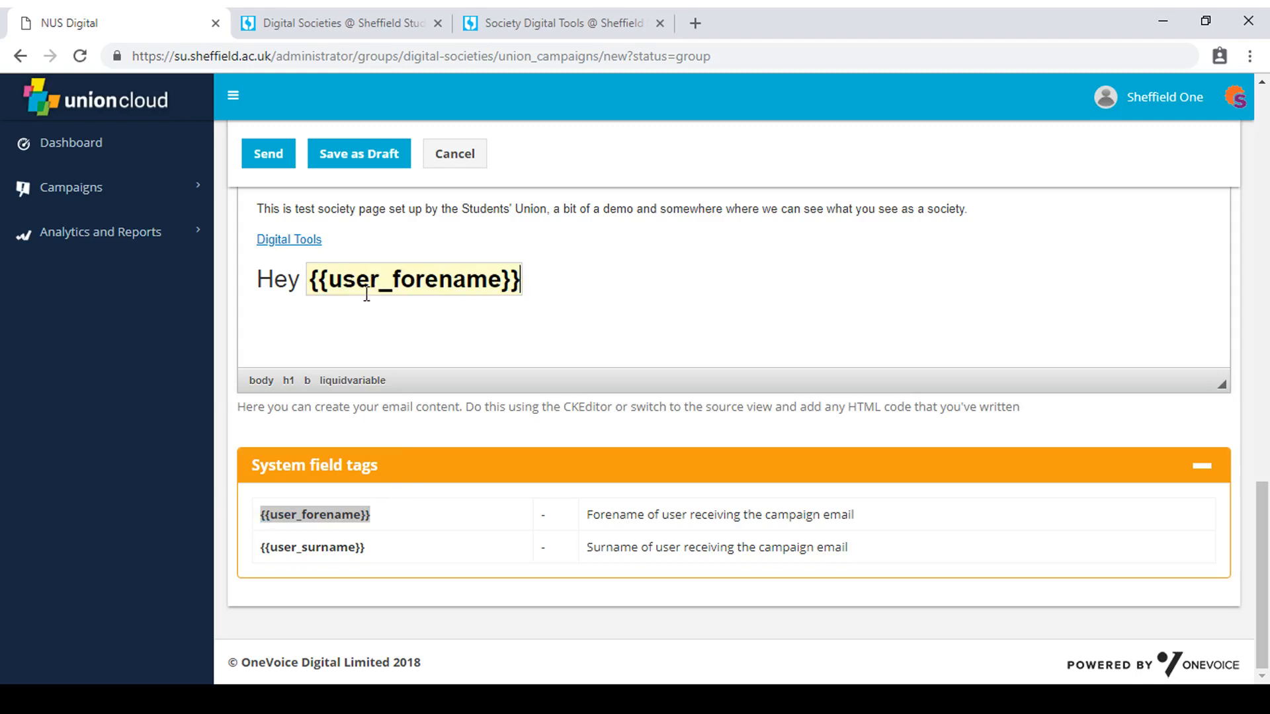
{"action": "type", "text": ","}
Send the Test 01 campaign and open the Digital Societies group's past campaigns.
{"action": "scroll", "coordinate": [760, 371], "scroll_direction": "up", "scroll_amount": 2}
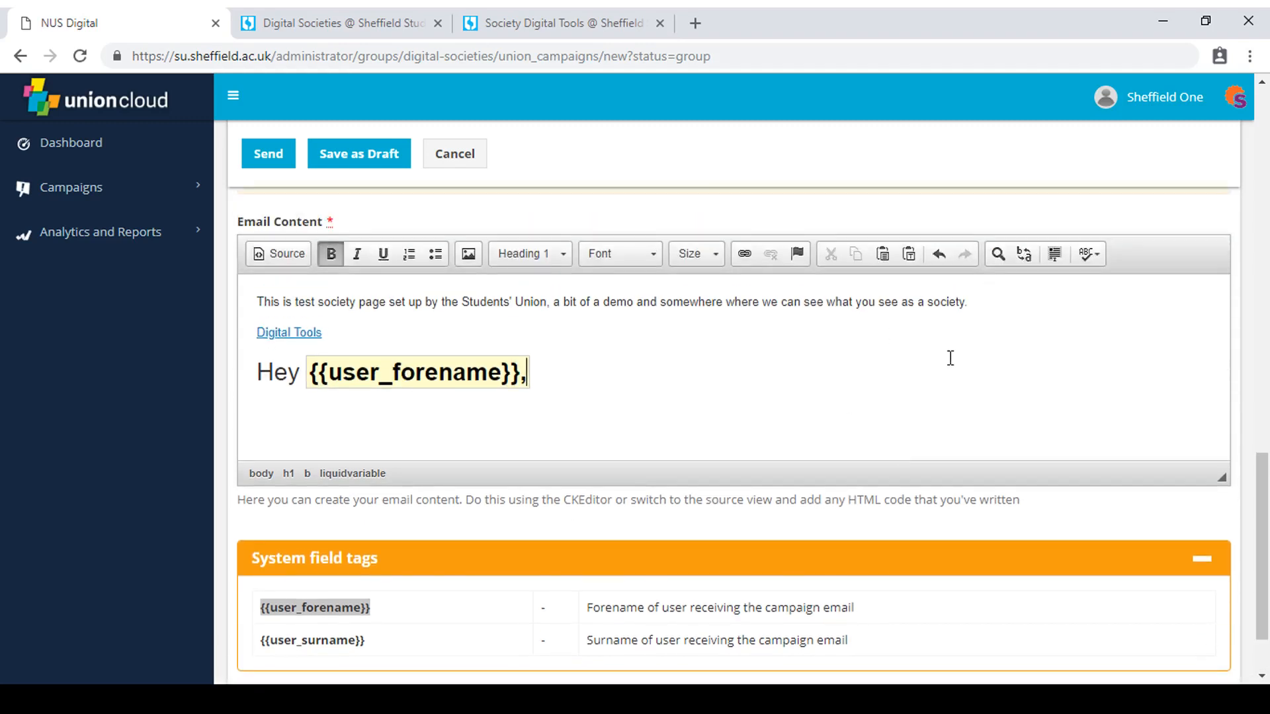
{"action": "scroll", "coordinate": [885, 436], "scroll_direction": "up", "scroll_amount": 5}
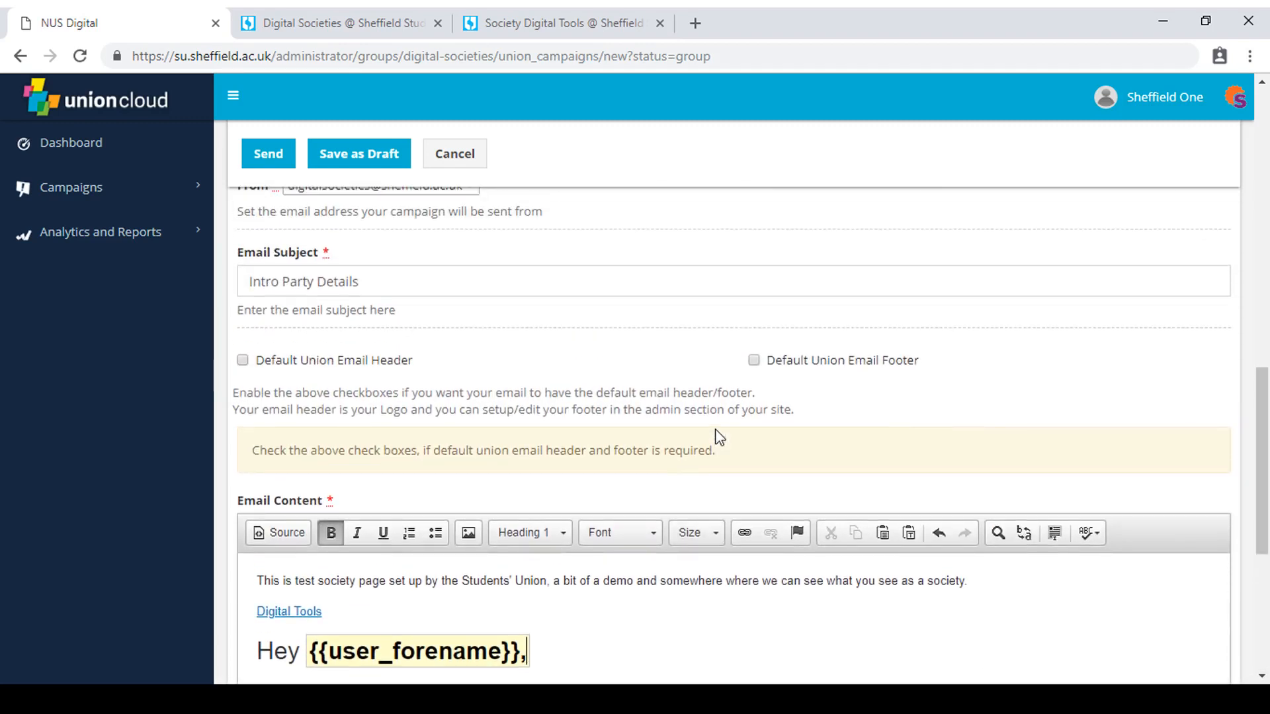
{"action": "scroll", "coordinate": [411, 426], "scroll_direction": "up", "scroll_amount": 15}
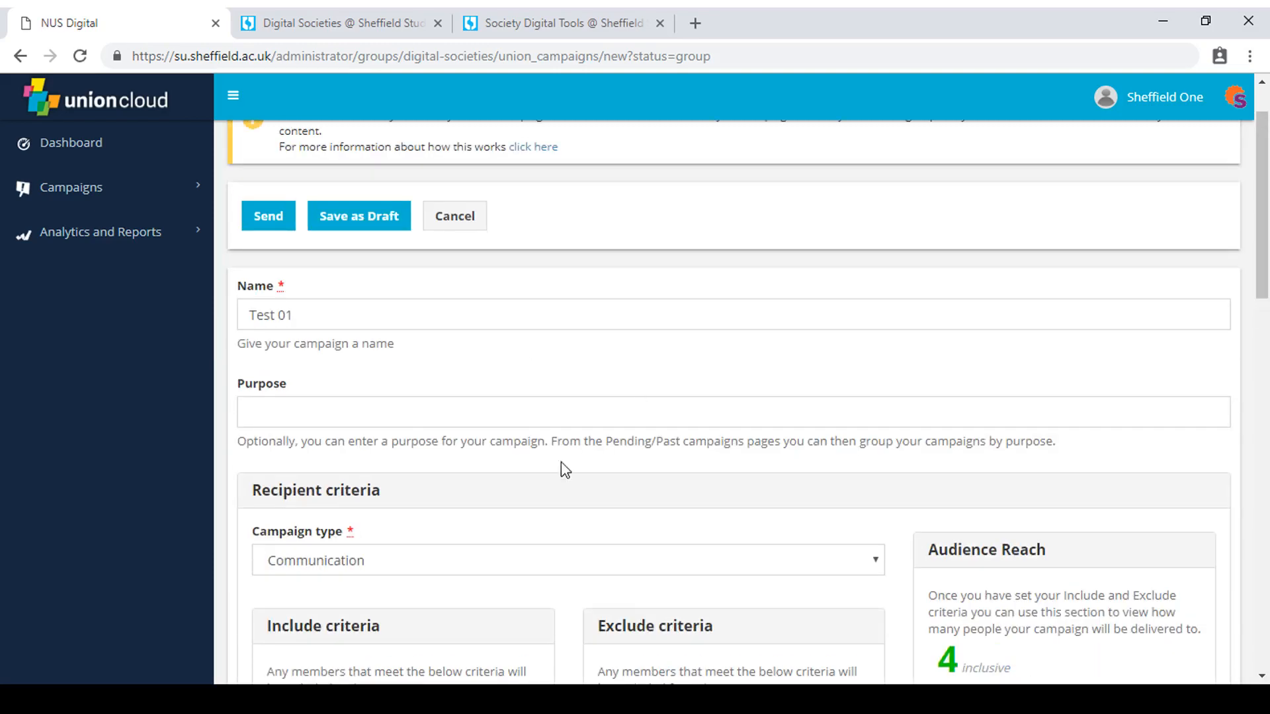
{"action": "scroll", "coordinate": [558, 467], "scroll_direction": "down", "scroll_amount": 5}
{"action": "scroll", "coordinate": [546, 474], "scroll_direction": "up", "scroll_amount": 5}
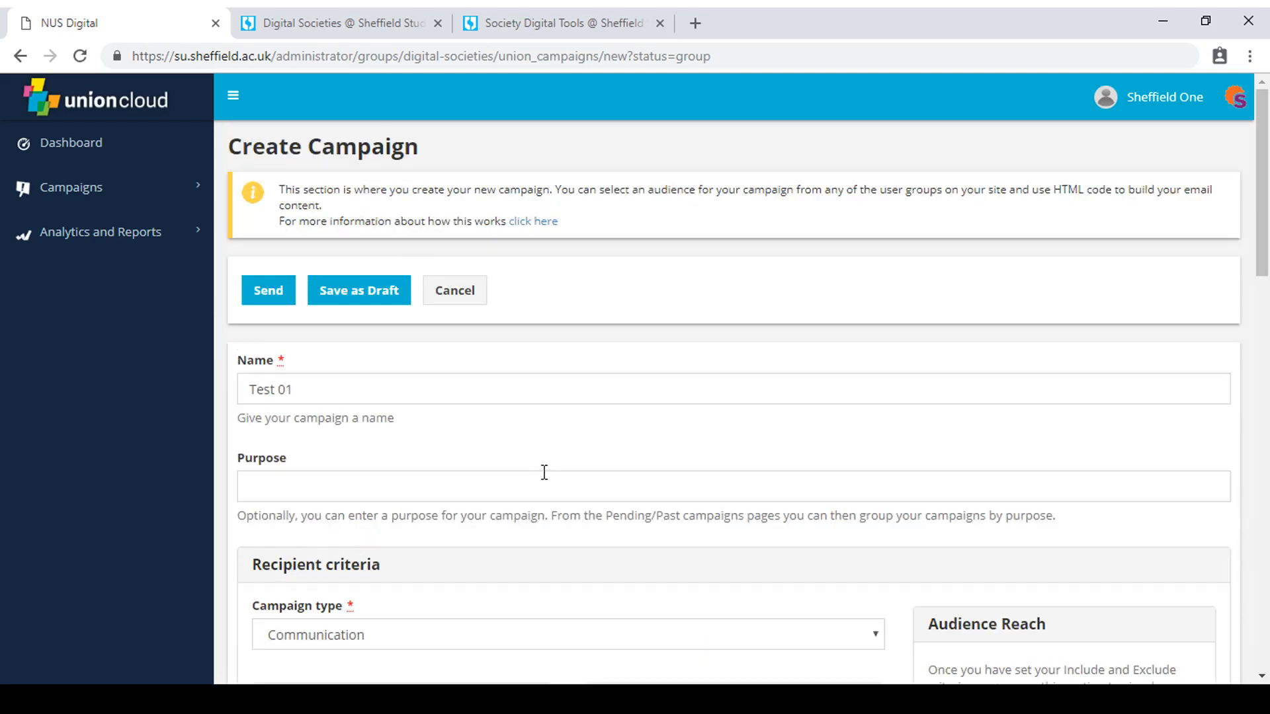
{"action": "left_click", "coordinate": [267, 292]}
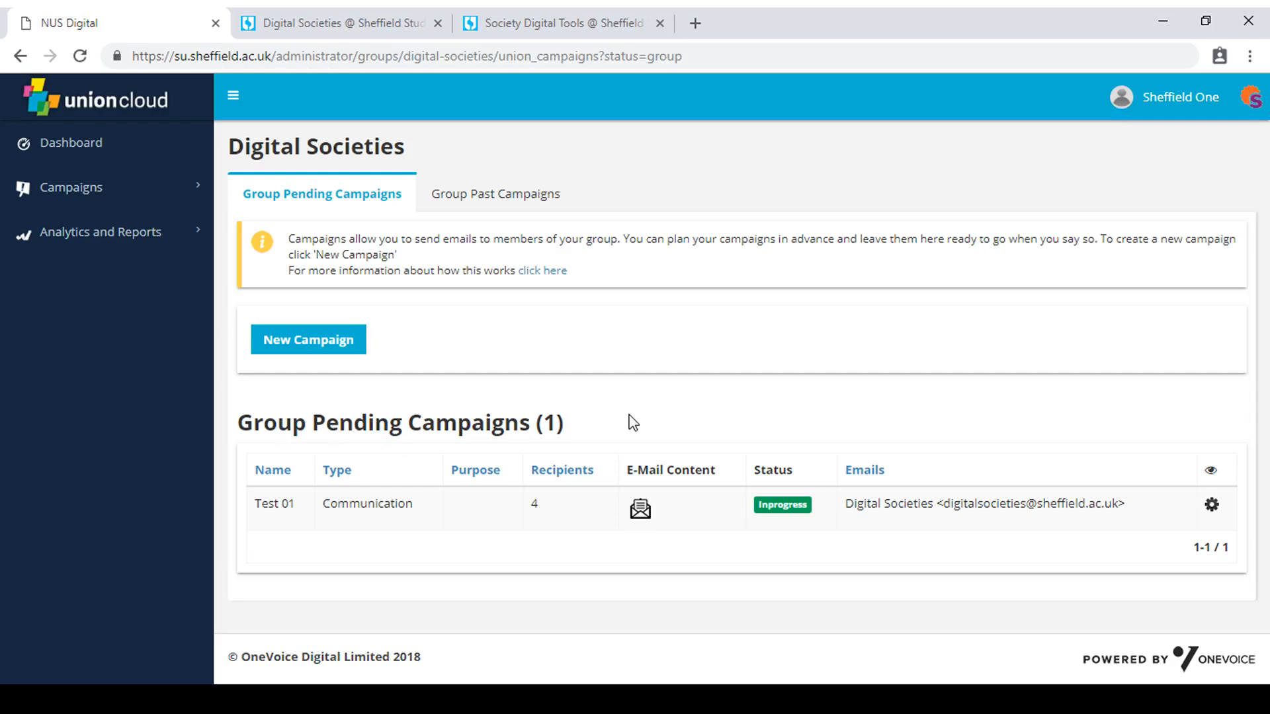
{"action": "left_click", "coordinate": [544, 204]}
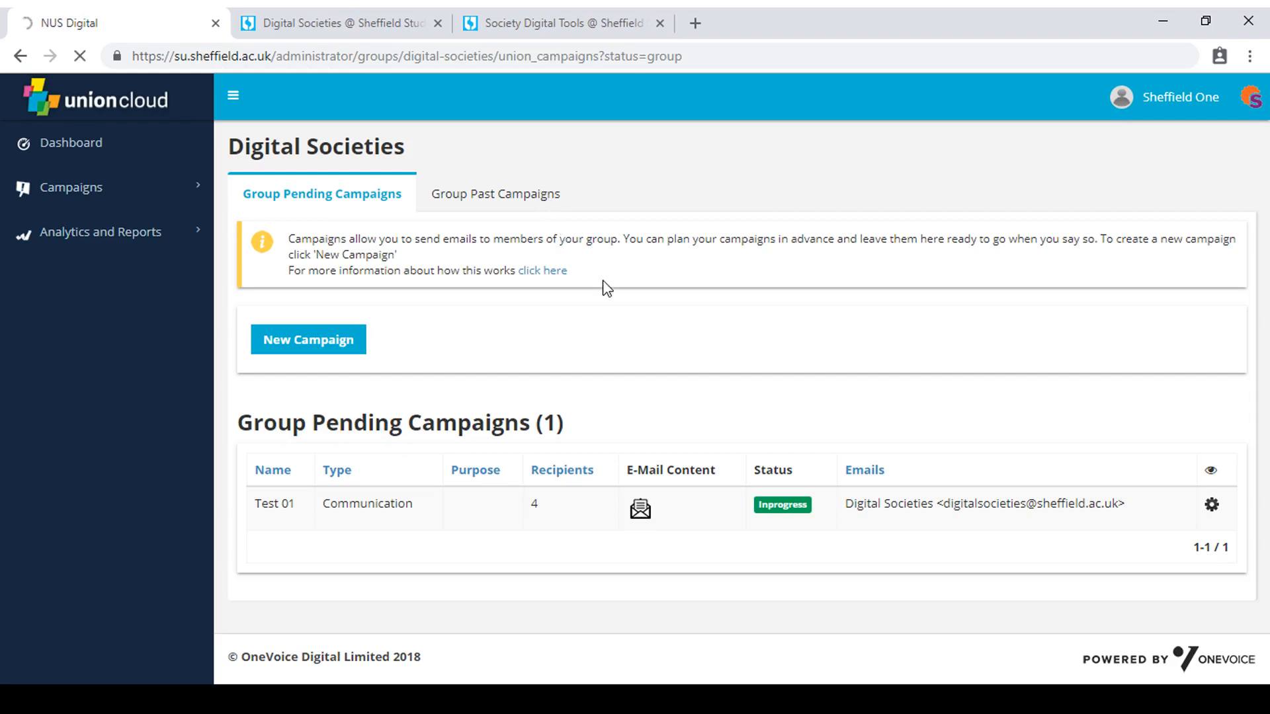